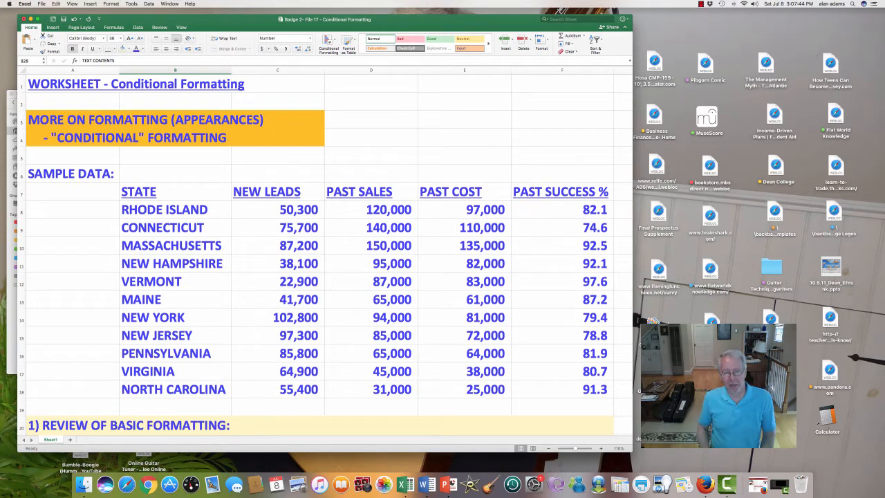
Select the whole state sales table, then the state names, Past Sales/Cost, New Leads and Past Success % columns.
scroll(325, 256, down, 5)
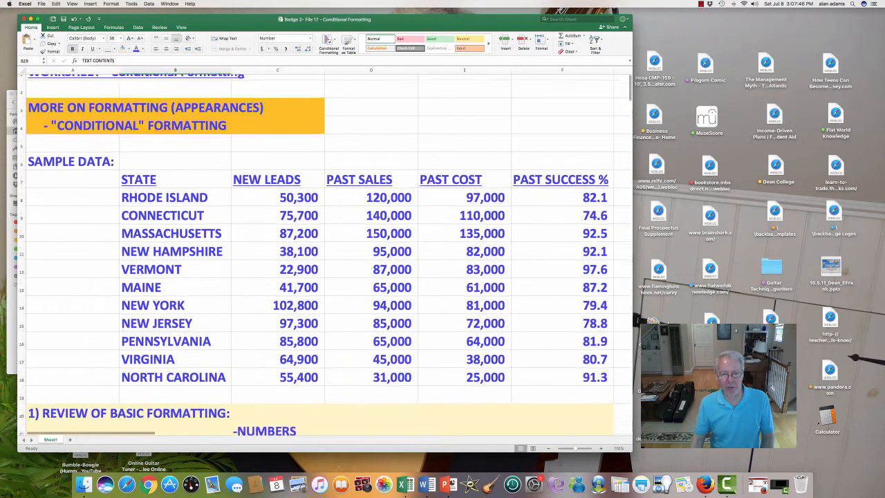
scroll(325, 256, down, 3)
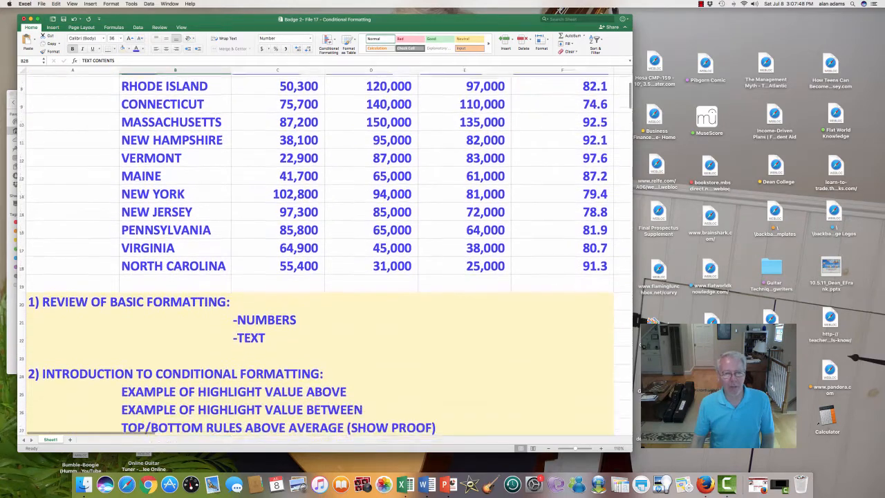
scroll(325, 255, up, 8)
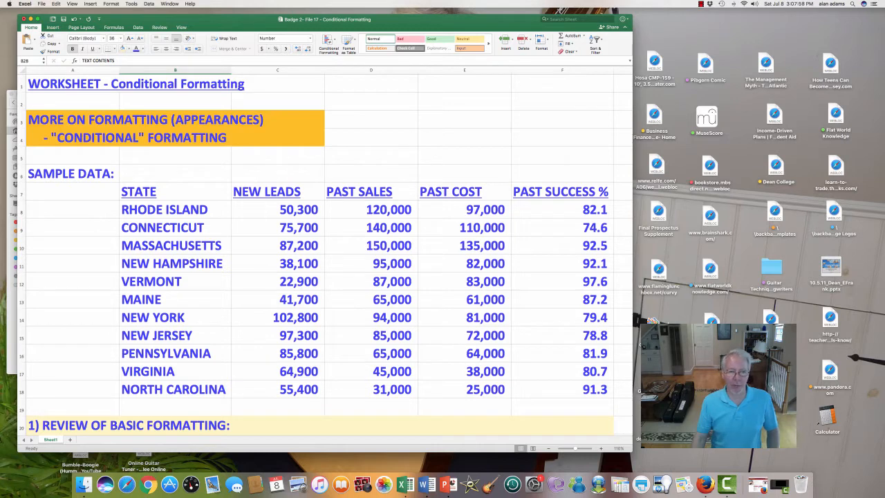
drag(139, 191, 602, 390)
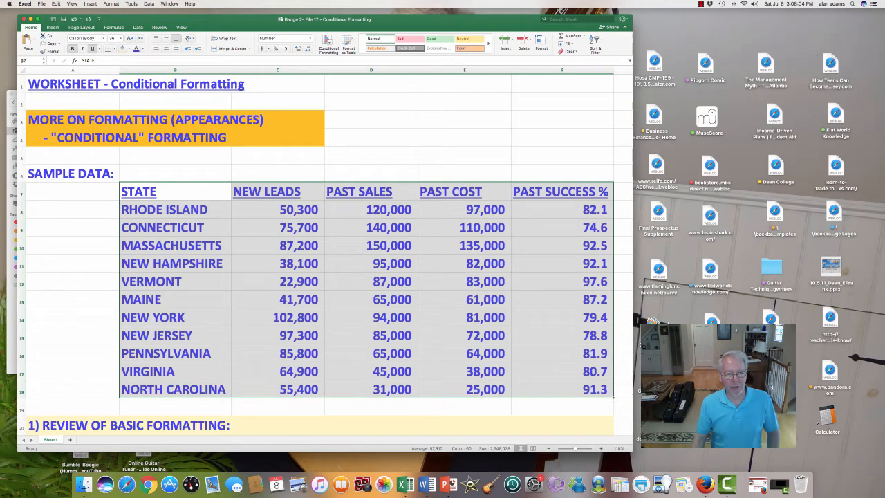
drag(163, 209, 173, 389)
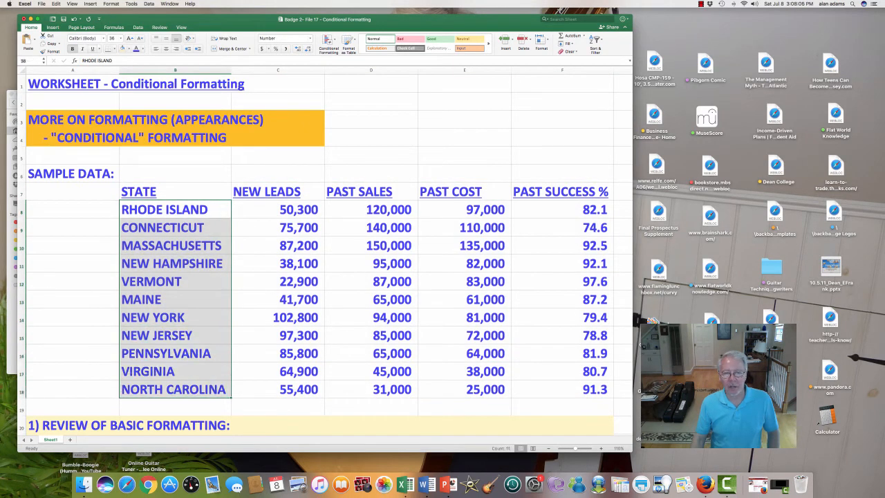
drag(371, 209, 484, 389)
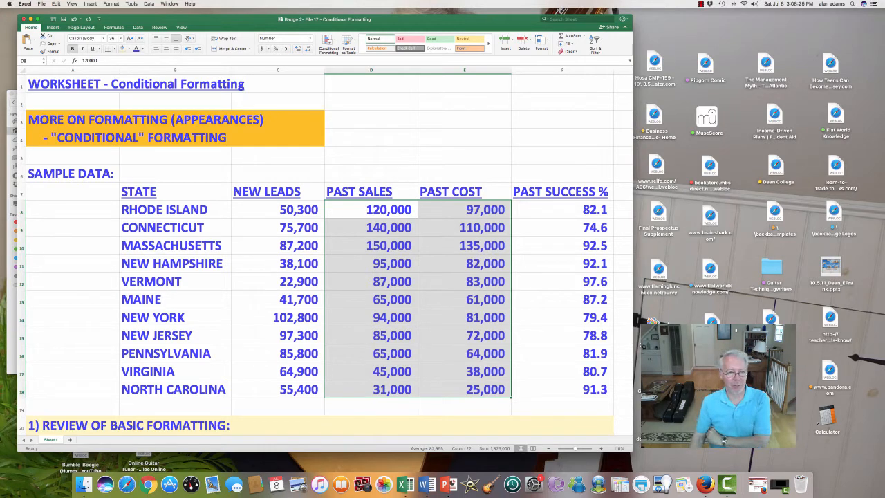
drag(278, 209, 278, 389)
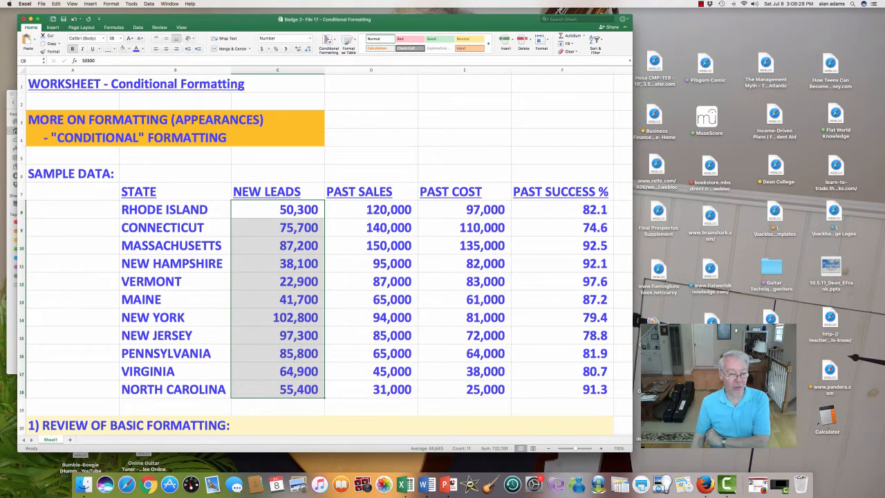
drag(581, 210, 581, 389)
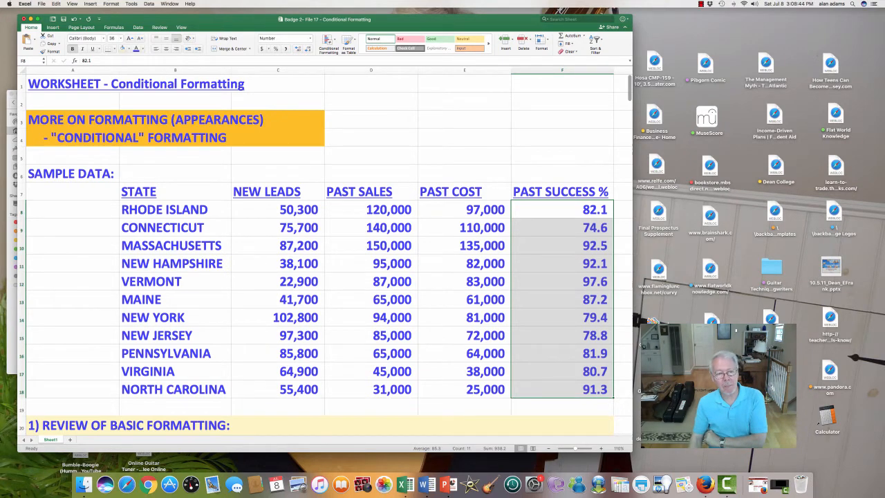
Try selections around the review area, ending with cells D21:E22 beside the examples.
scroll(318, 255, down, 4)
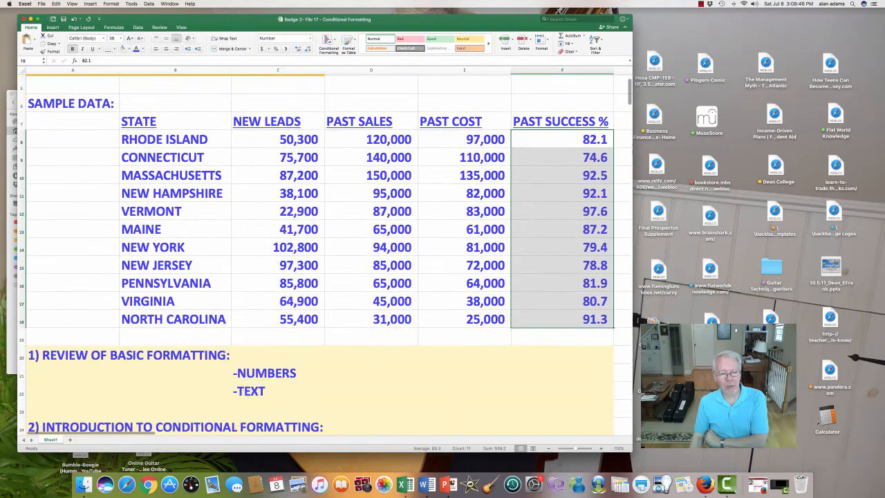
scroll(325, 256, down, 1)
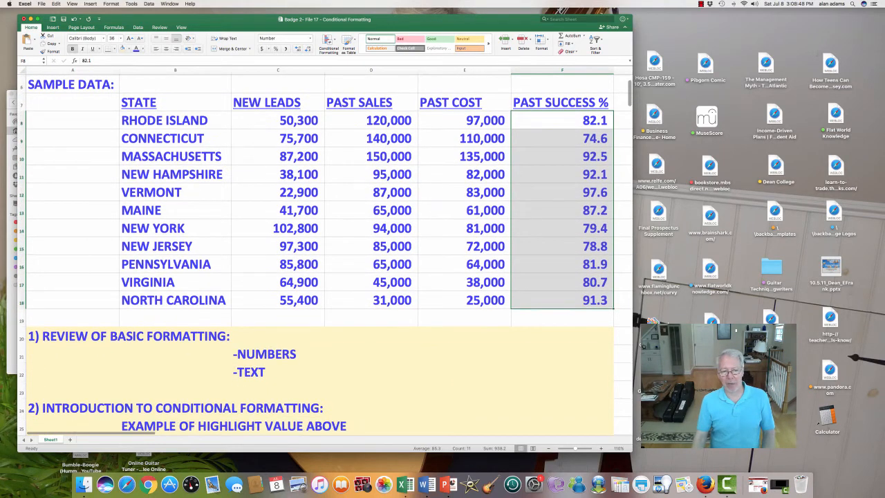
click(371, 353)
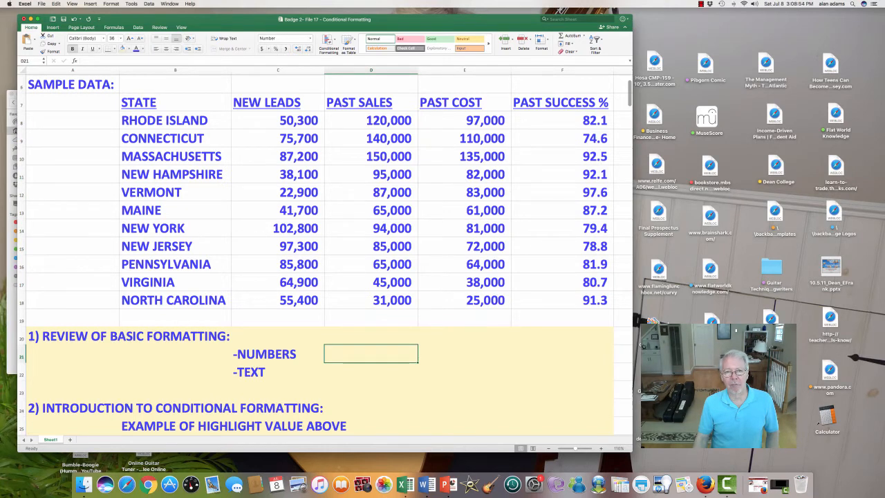
scroll(371, 70, up, 1)
click(371, 70)
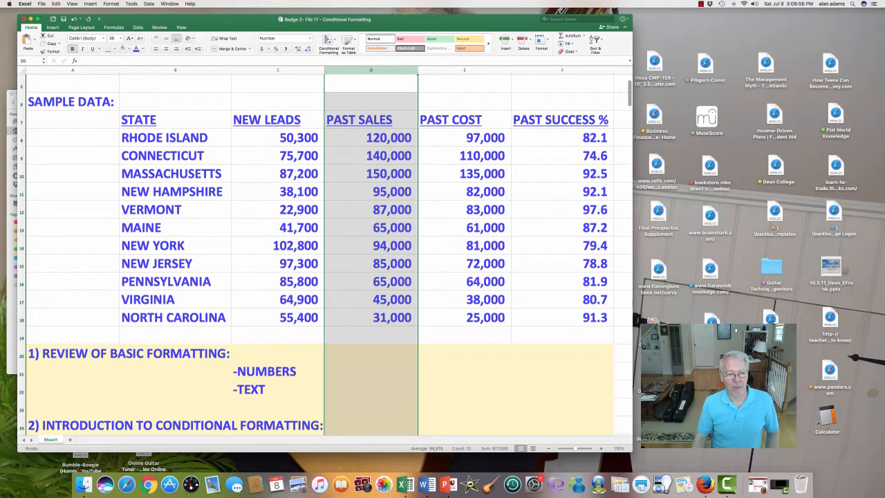
click(21, 317)
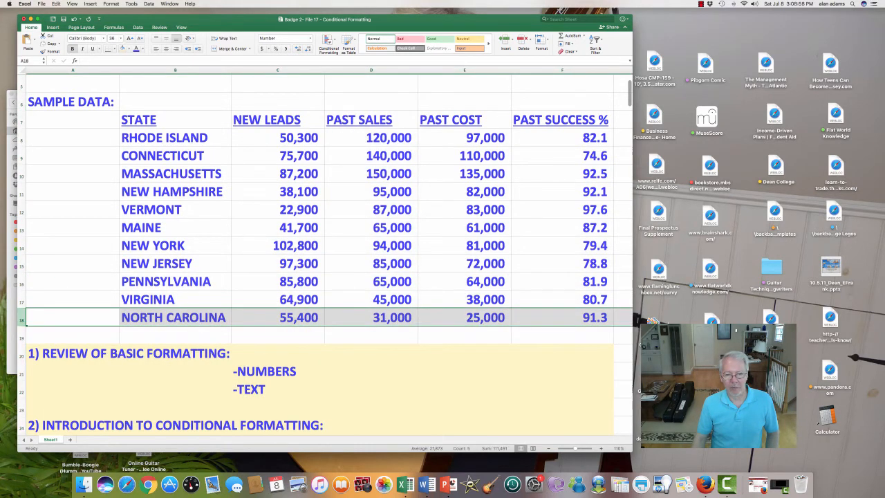
click(371, 335)
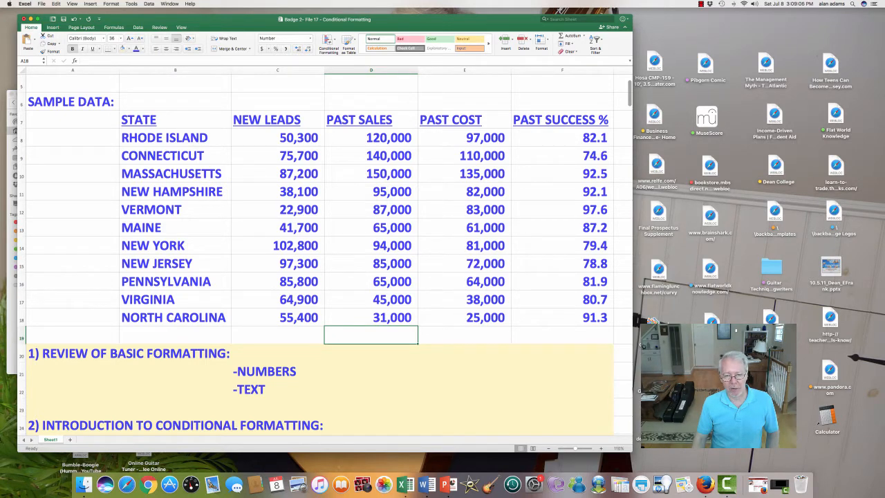
key(shift+Down)
key(shift+Down)
key(shift+Down)
key(shift+Right)
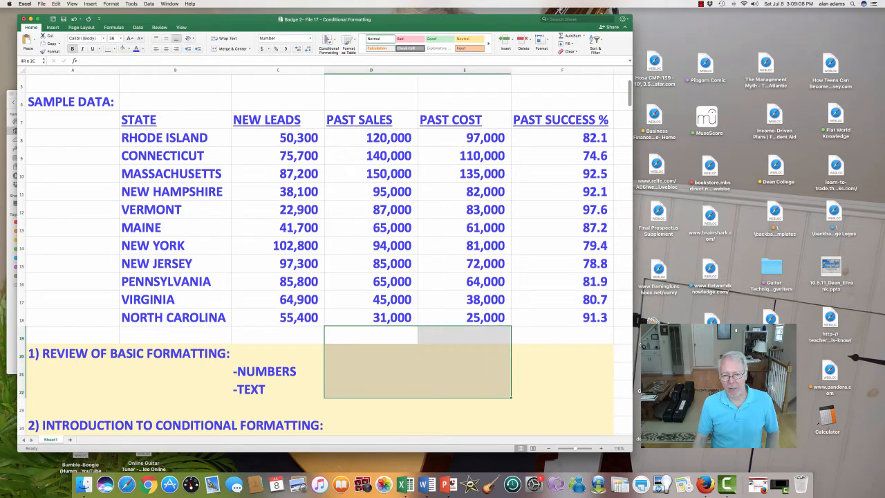
key(shift+Right)
key(shift+Down)
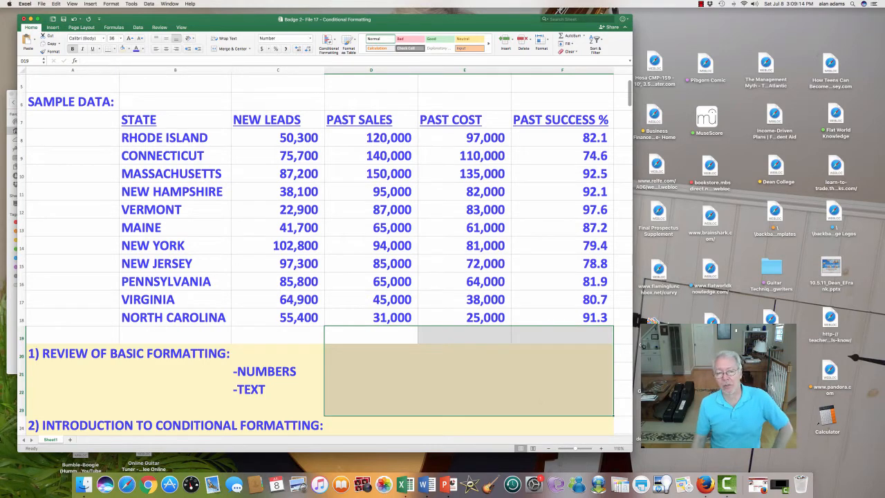
click(370, 389)
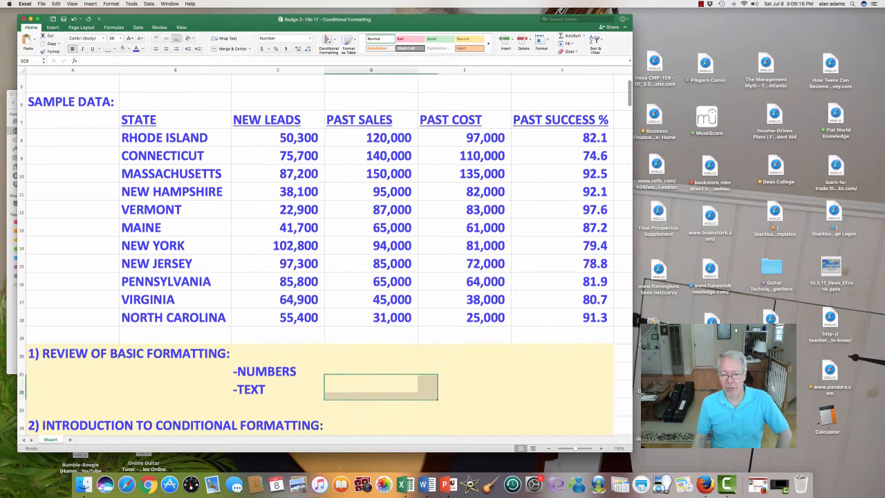
drag(370, 372, 465, 389)
Enter 80000 in D21 and 107000 in E21, then a first and last name in D22:E22.
click(371, 371)
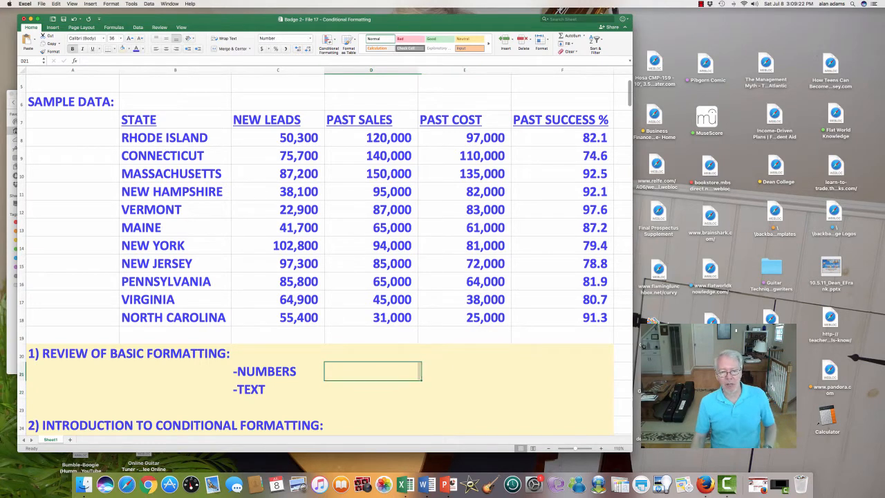
text(80000)
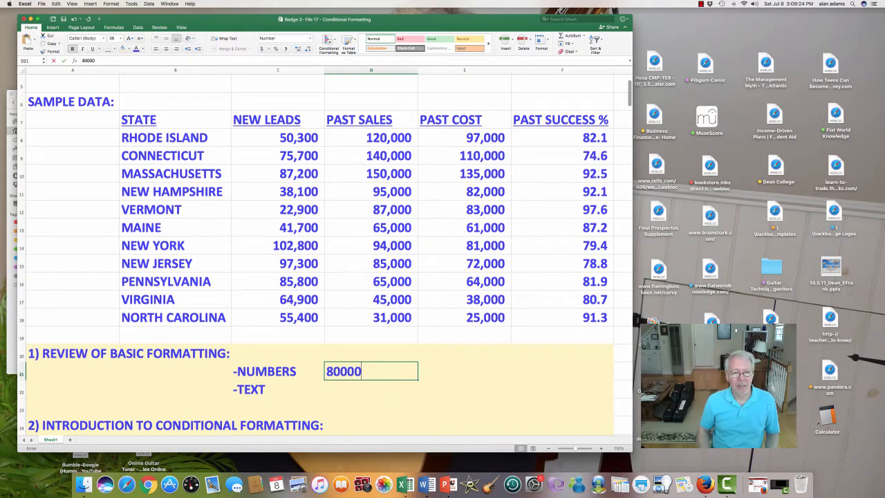
key(Tab)
text(107000)
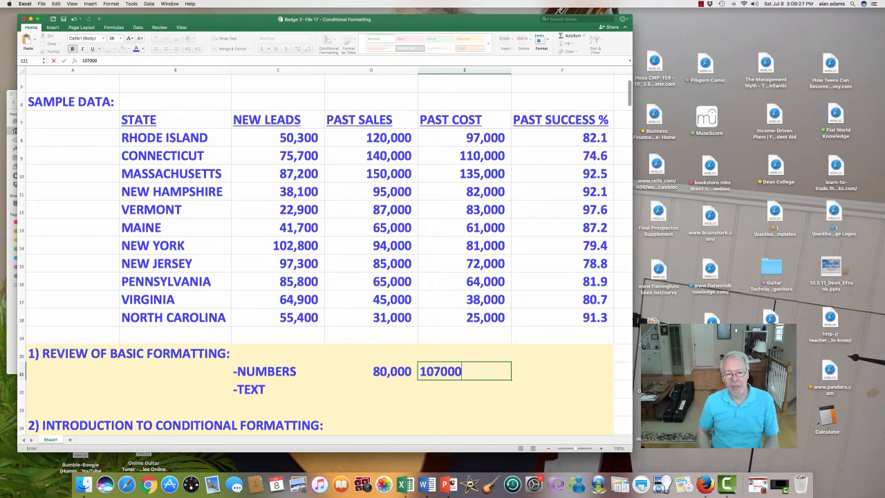
key(Return)
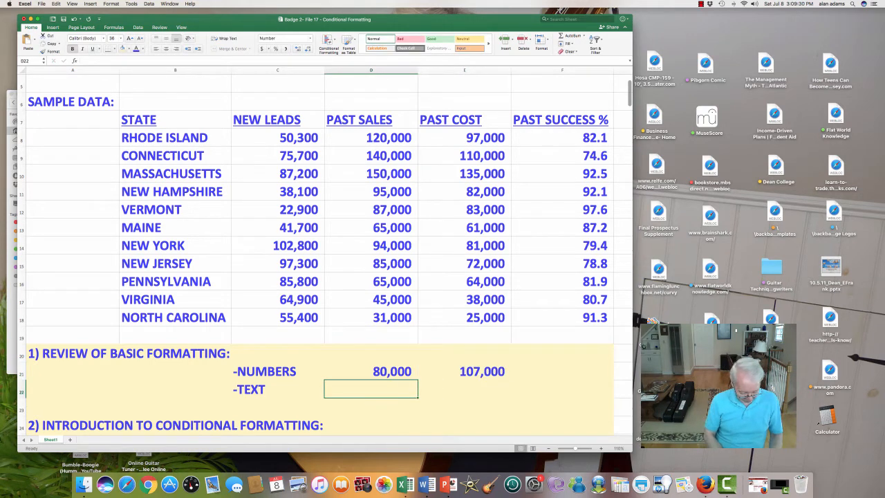
key(Tab)
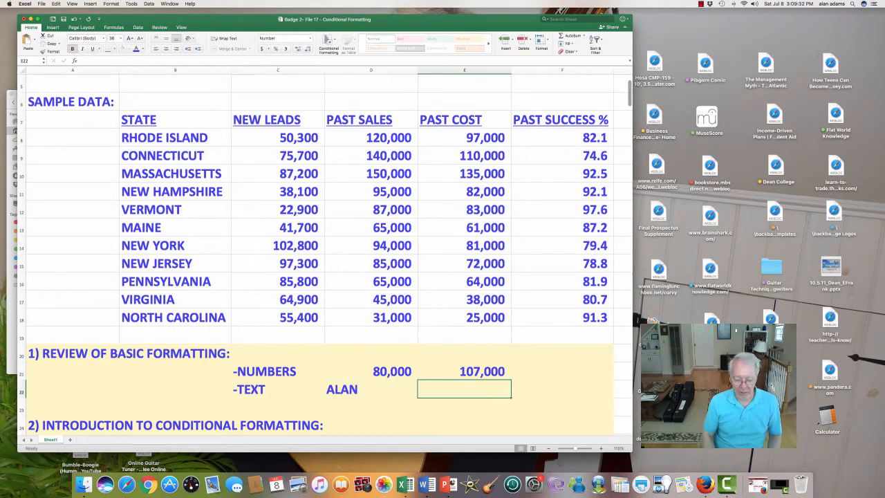
key(Return)
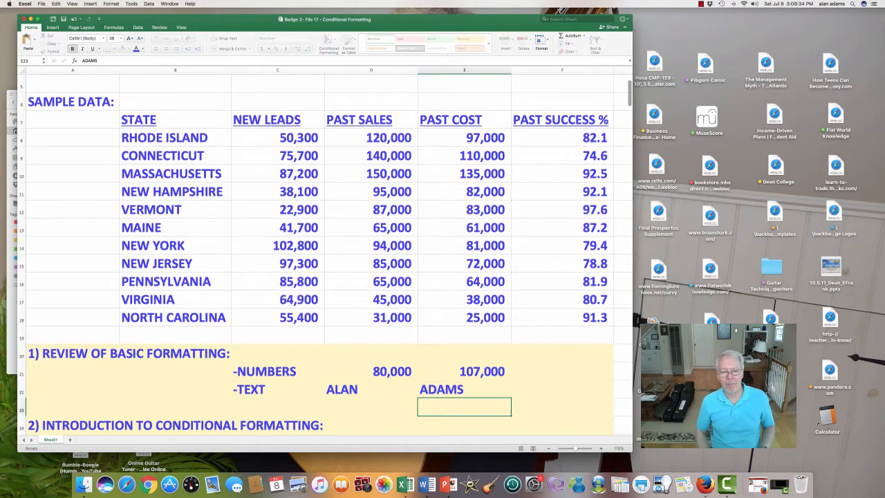
Step through the new entries and select the two sample numbers in D21:E21.
key(Up)
key(Left)
key(Left)
key(Up)
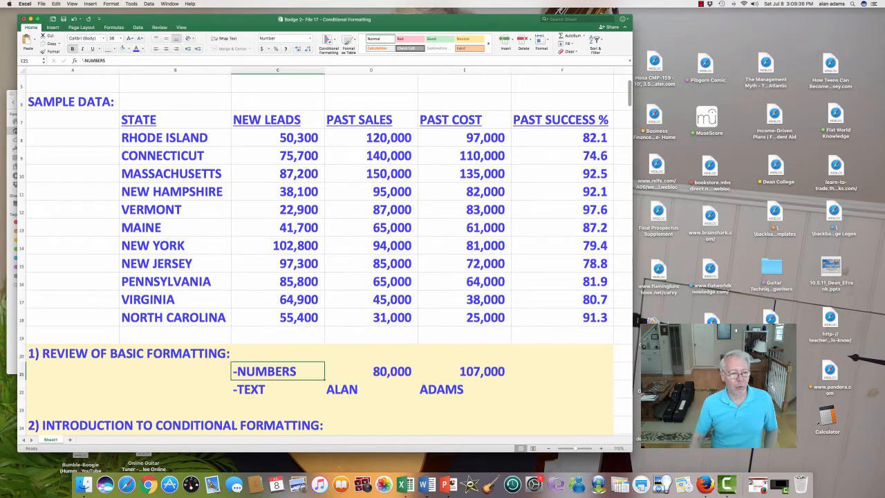
key(Right)
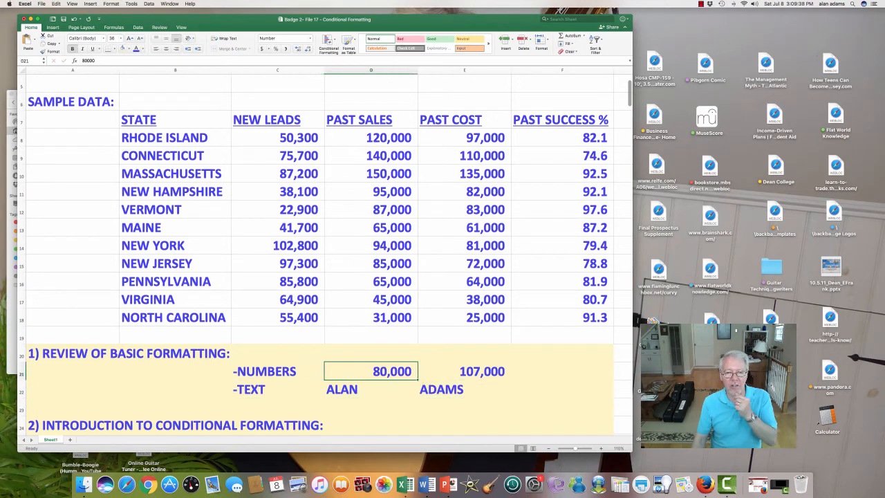
key(Down)
key(shift+Right)
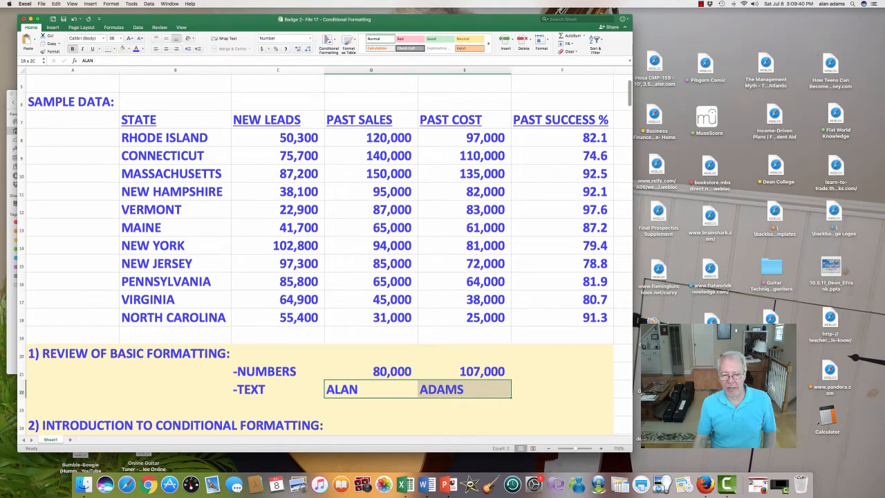
key(Up)
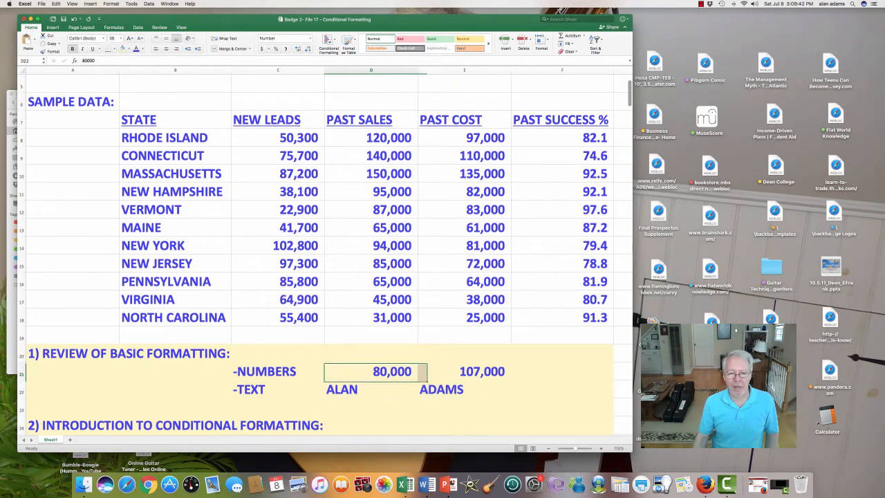
key(shift+Right)
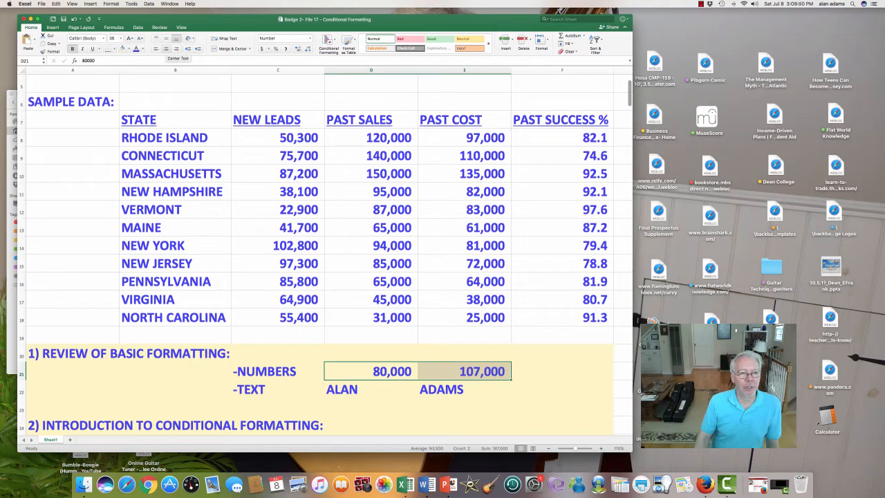
Center then right-align the sample numbers, and center the two names in row 22.
click(166, 49)
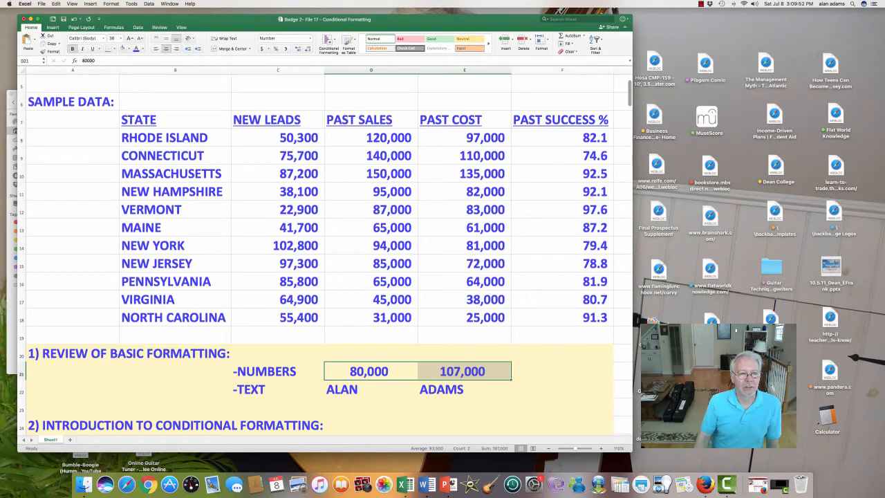
click(177, 48)
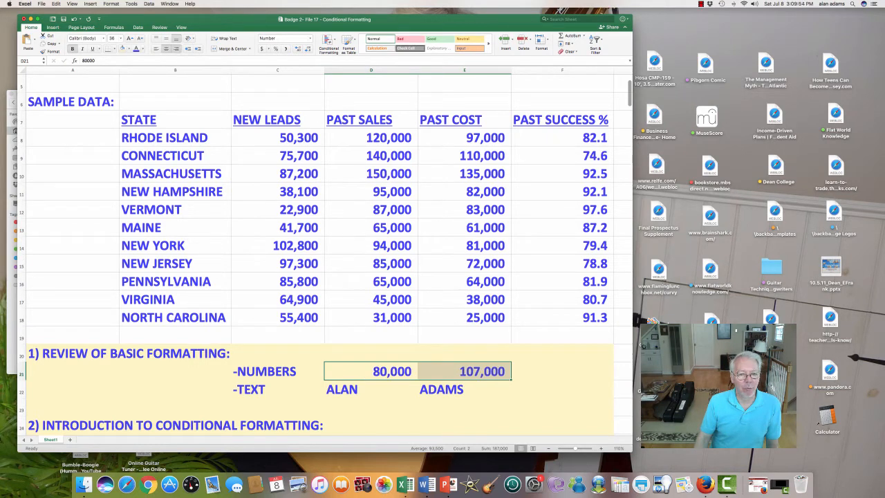
drag(371, 389, 460, 390)
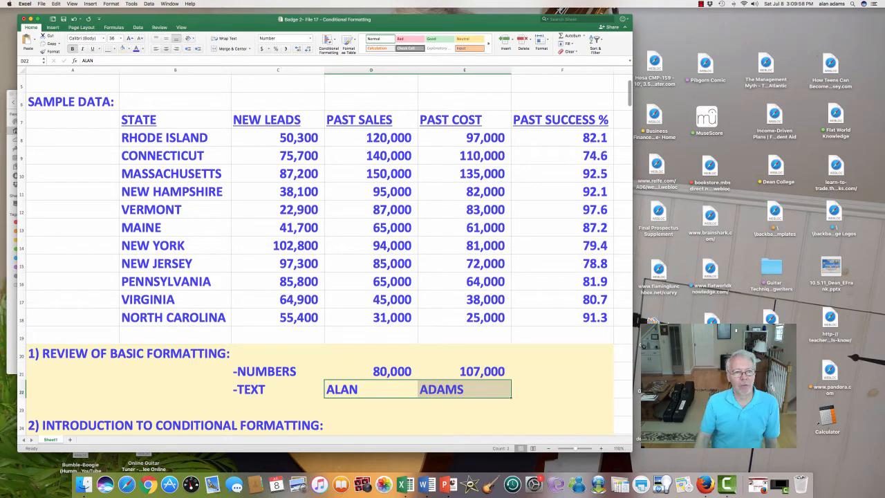
click(166, 48)
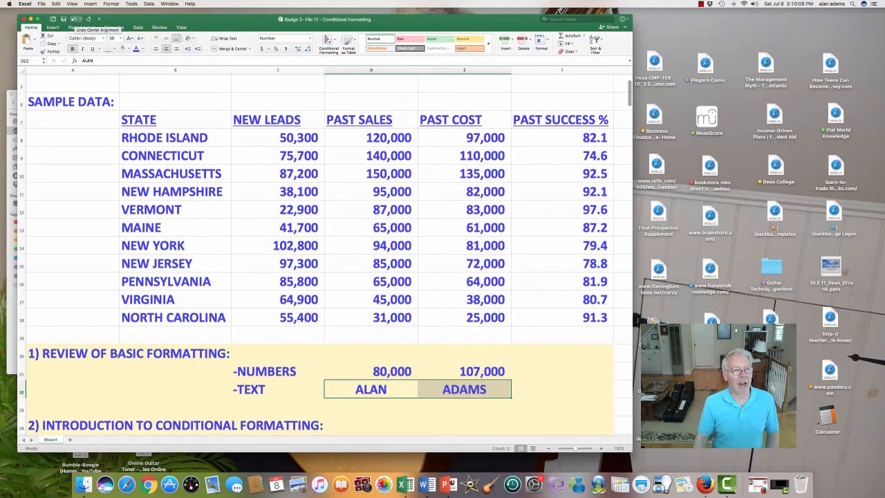
Undo the alignment changes back to right-aligned numbers and left-aligned names.
click(74, 19)
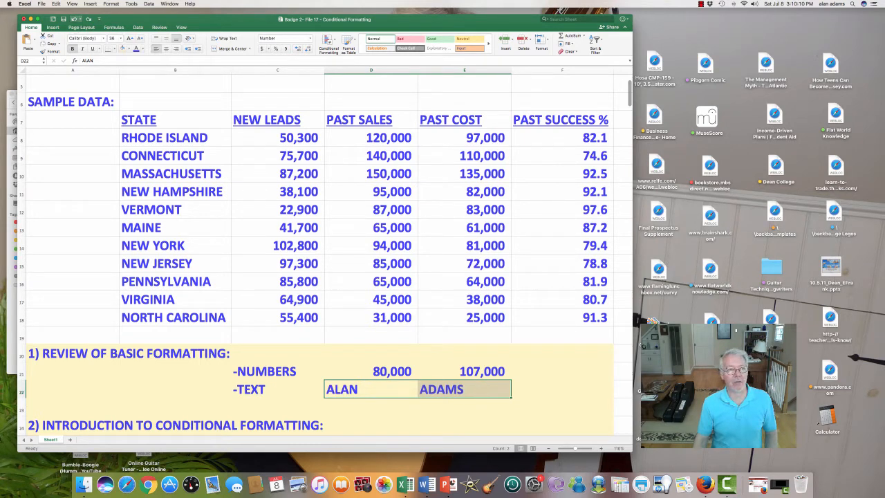
click(74, 19)
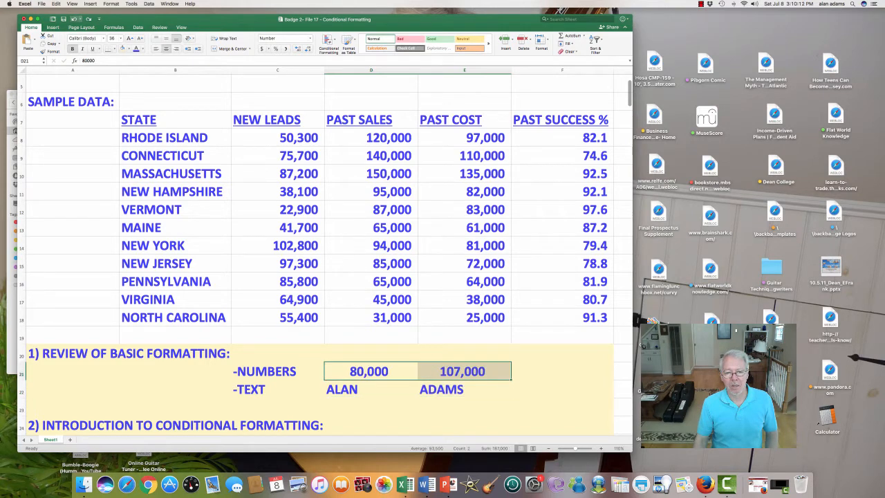
click(74, 19)
click(74, 19)
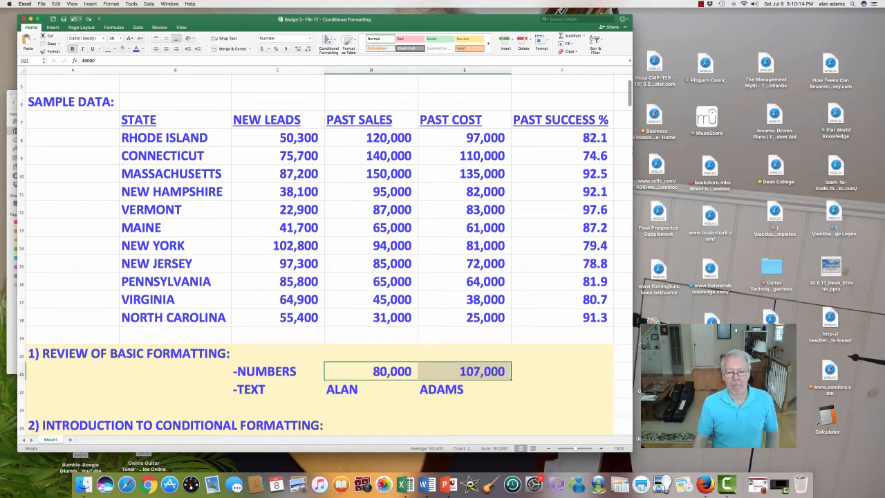
Reselect the two sample numbers in D21:E21.
click(371, 372)
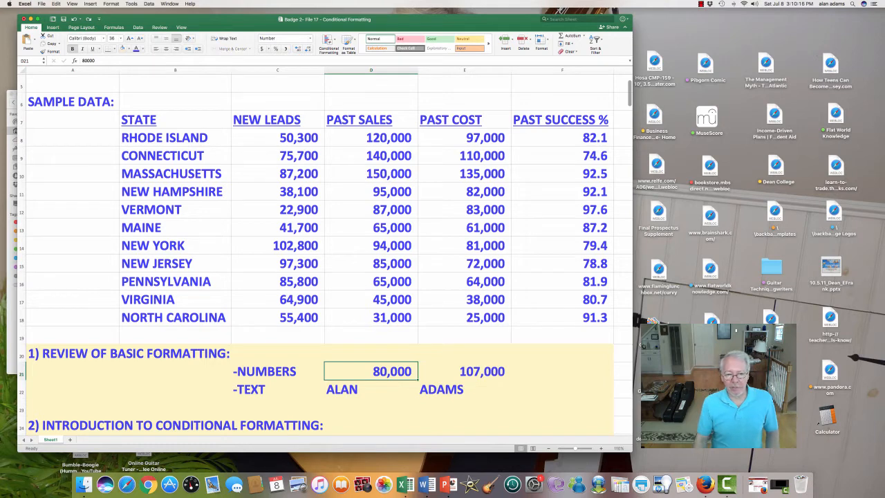
drag(372, 371, 485, 389)
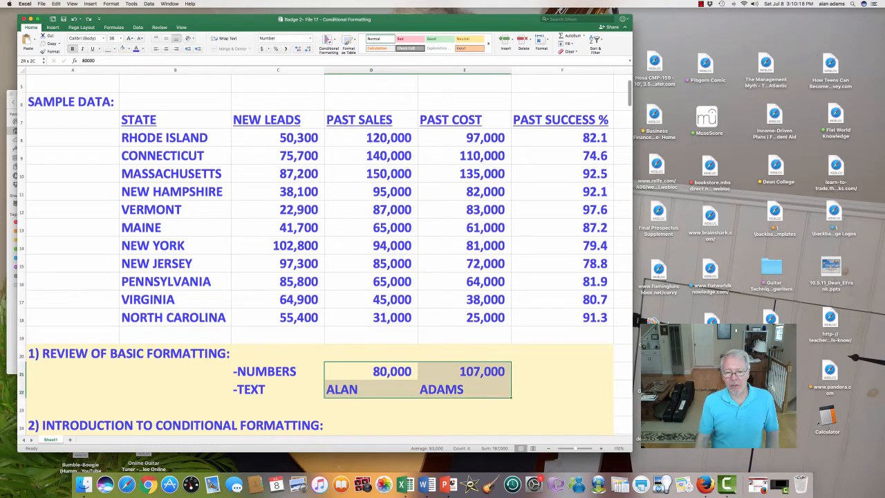
drag(484, 389, 484, 374)
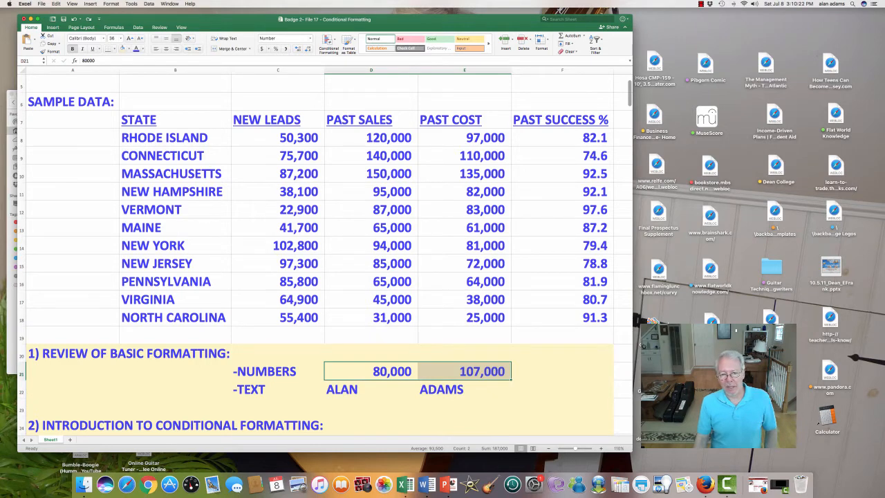
click(485, 390)
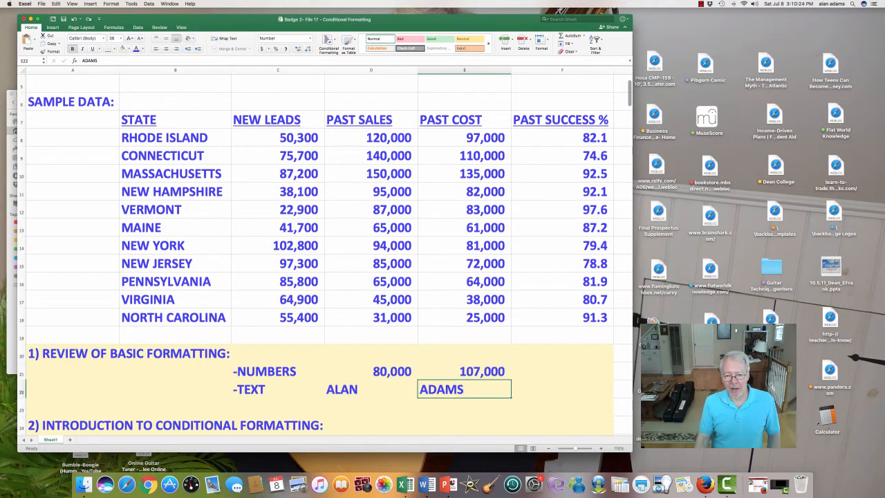
click(371, 371)
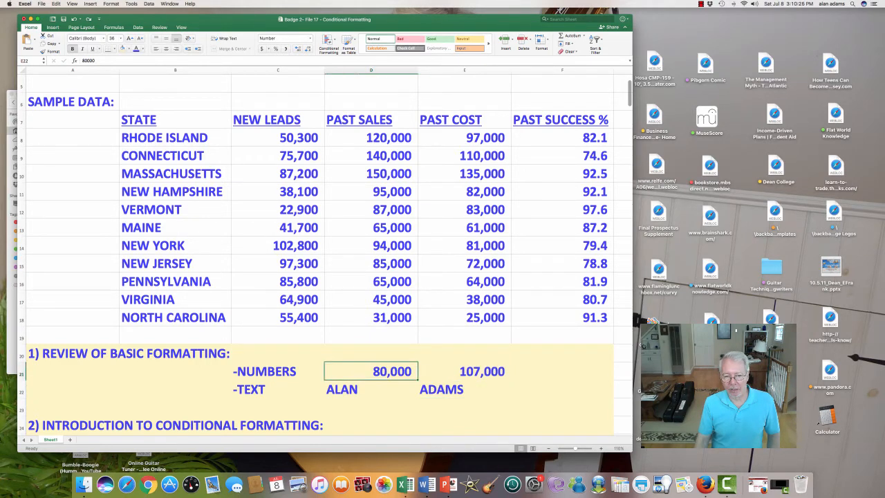
drag(371, 371, 484, 371)
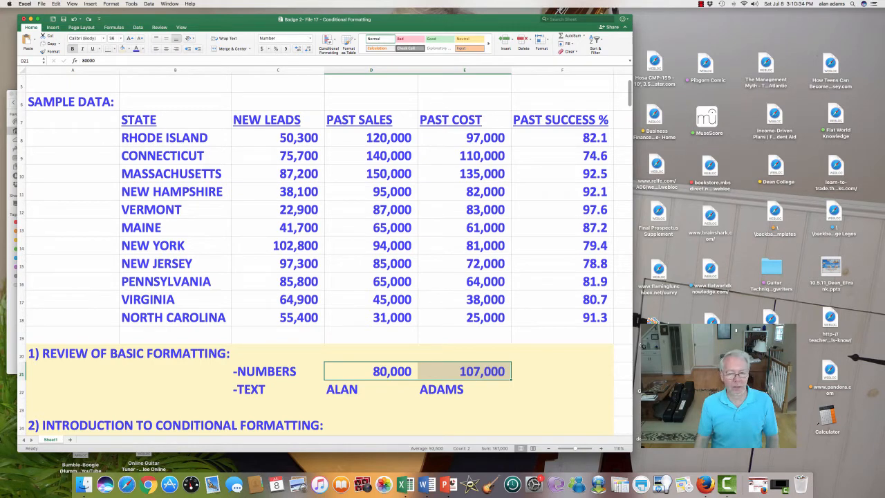
right_click(433, 371)
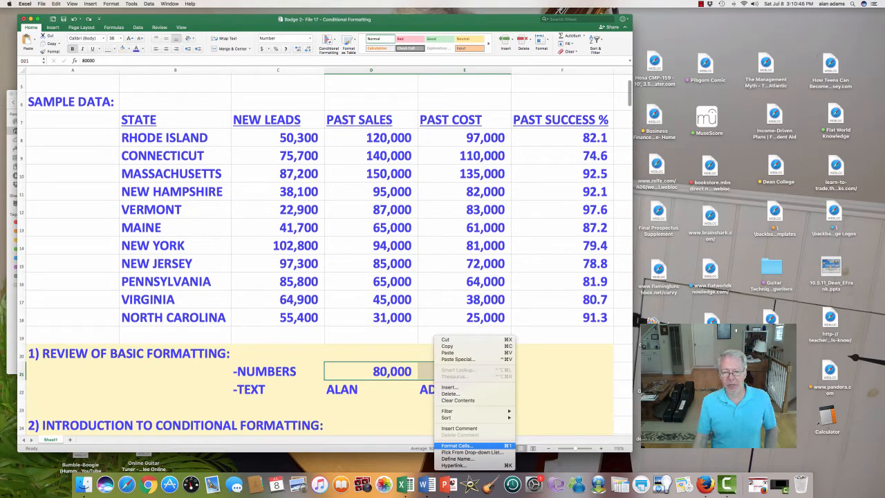
click(457, 446)
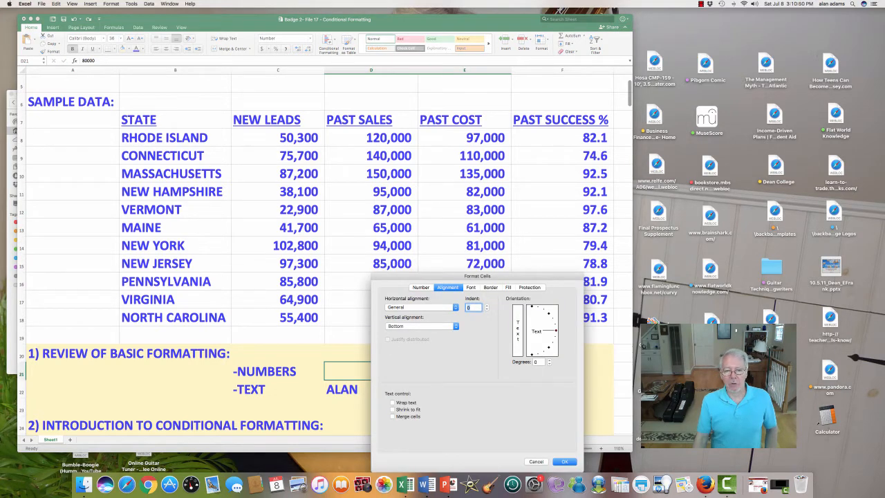
drag(478, 276, 679, 235)
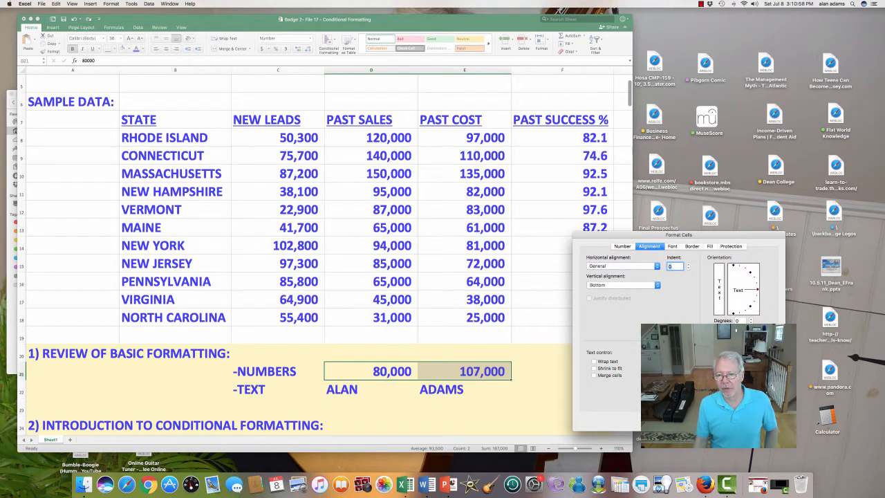
click(622, 246)
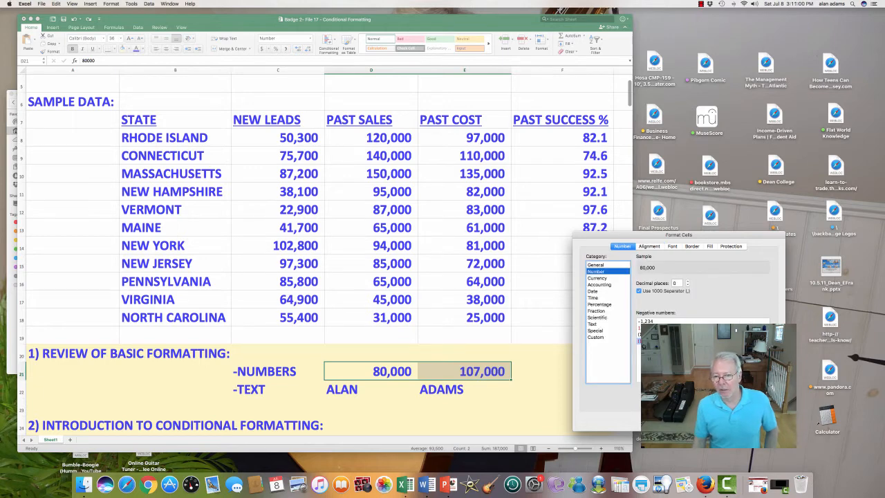
click(649, 246)
click(673, 246)
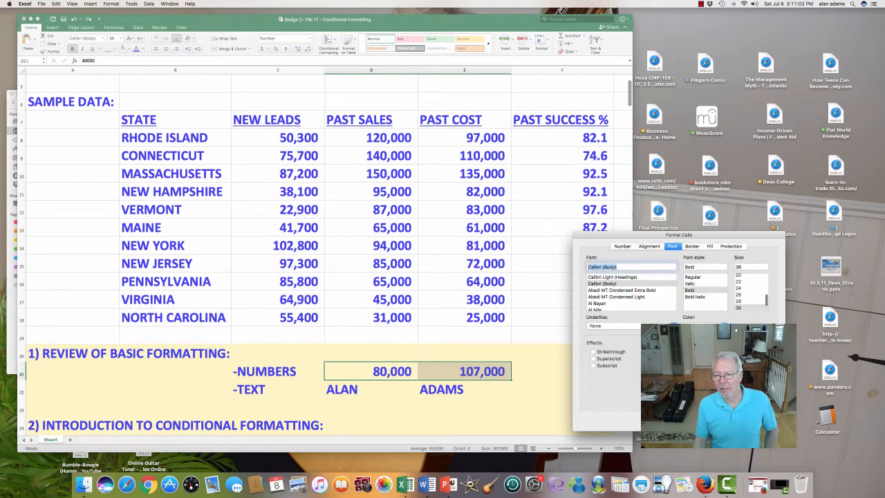
click(692, 246)
click(623, 246)
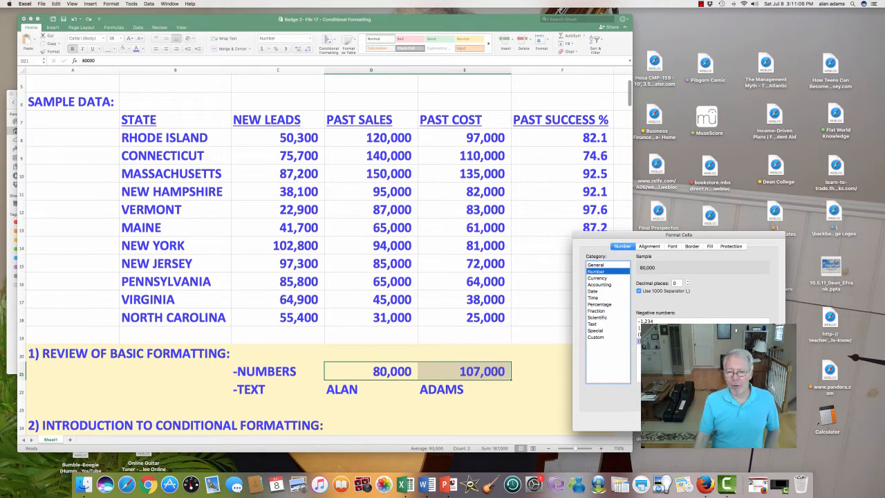
click(598, 278)
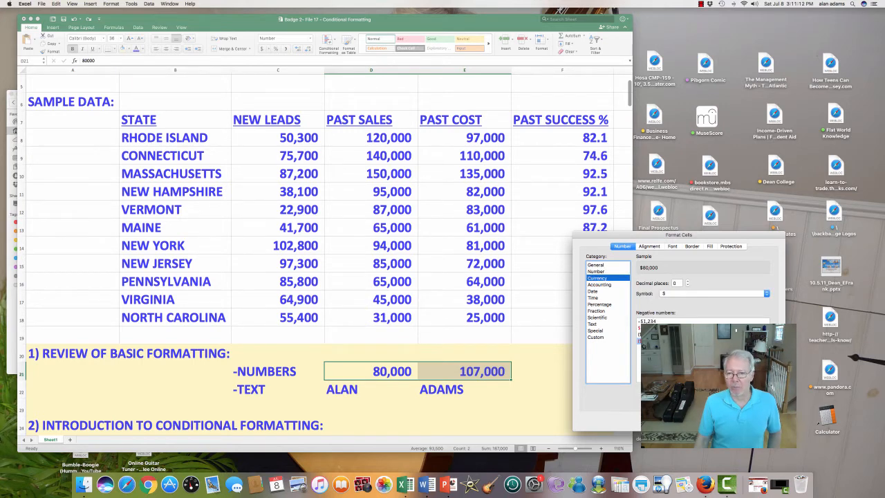
click(594, 291)
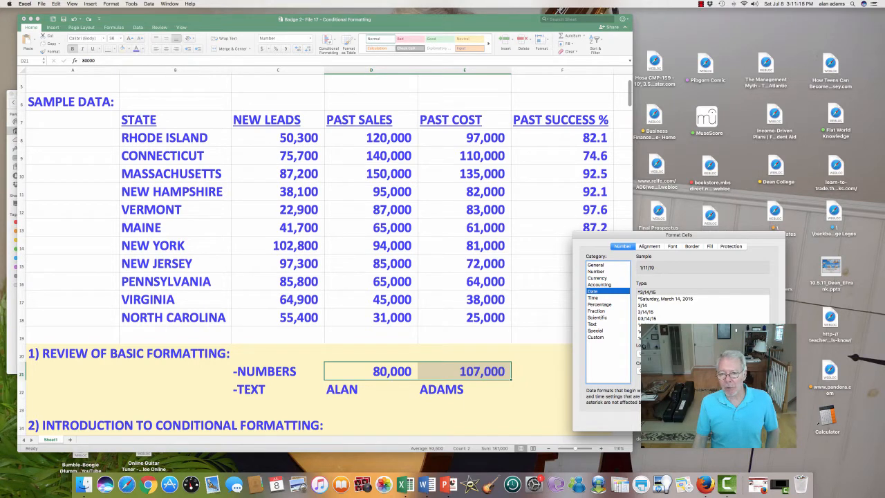
click(596, 272)
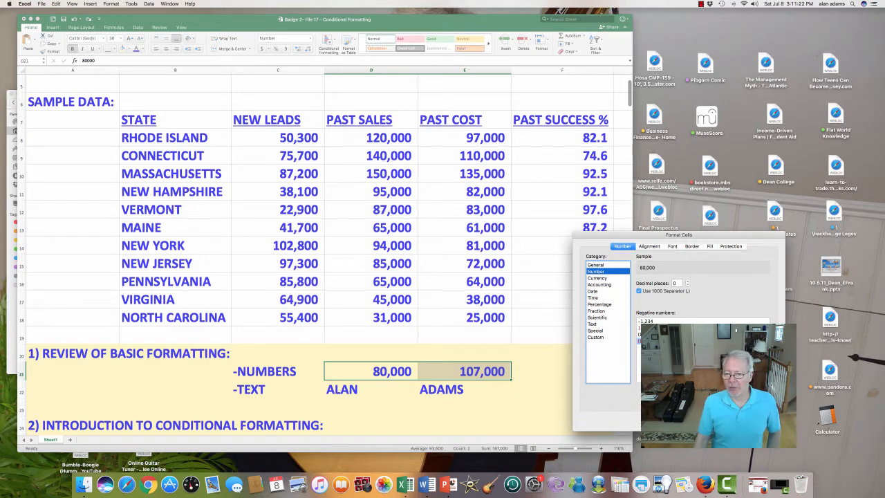
click(688, 281)
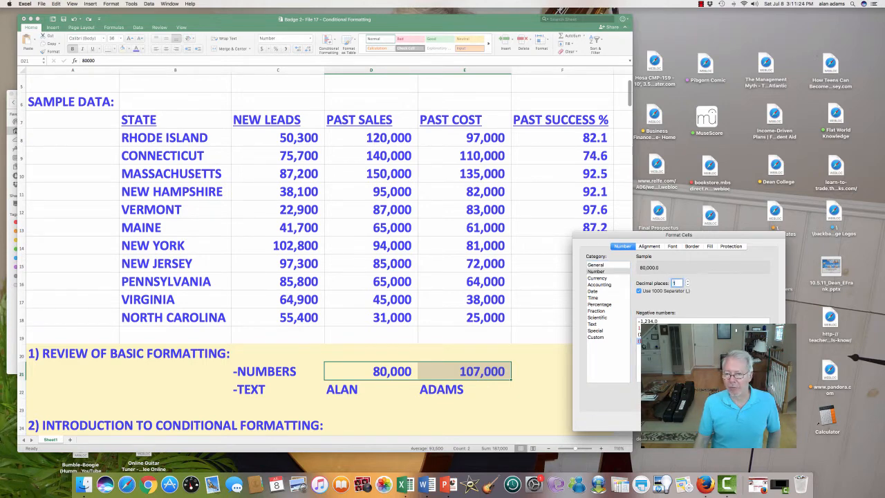
click(687, 281)
click(688, 281)
click(688, 282)
click(687, 284)
click(687, 285)
click(687, 284)
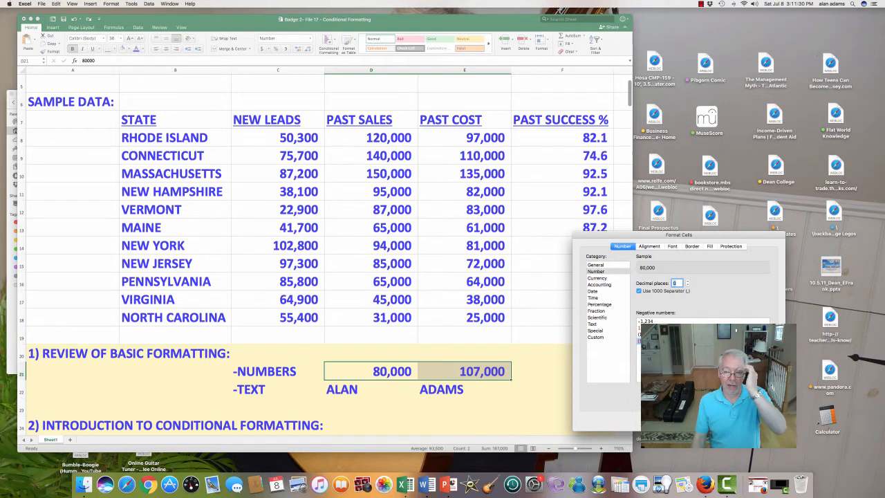
click(639, 291)
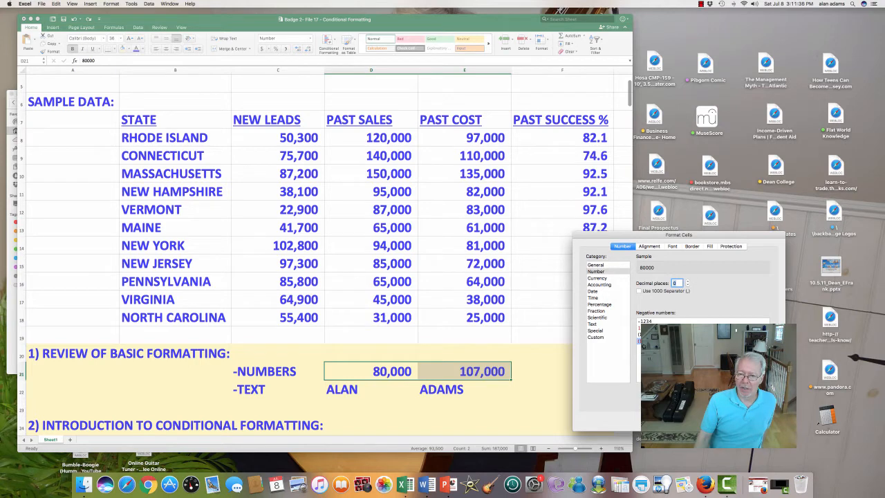
click(639, 292)
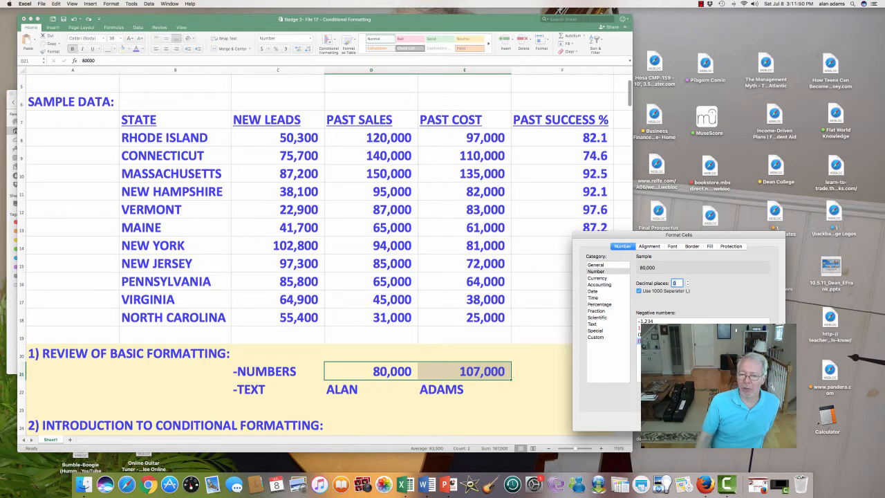
key(Return)
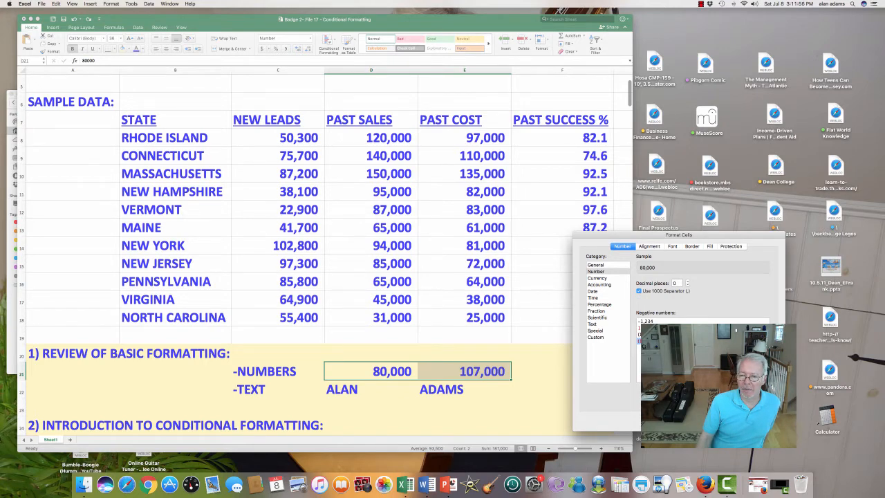
key(Return)
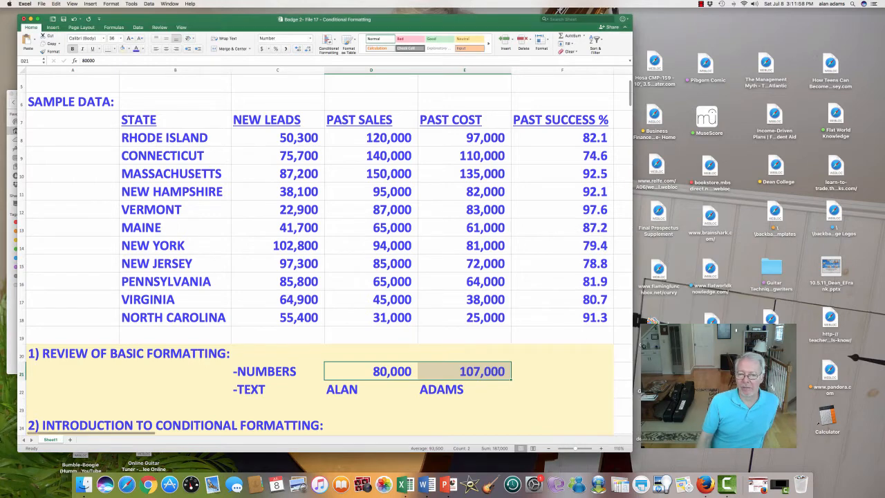
Open Format Cells for D21:E22 at the Alignment tab.
click(371, 390)
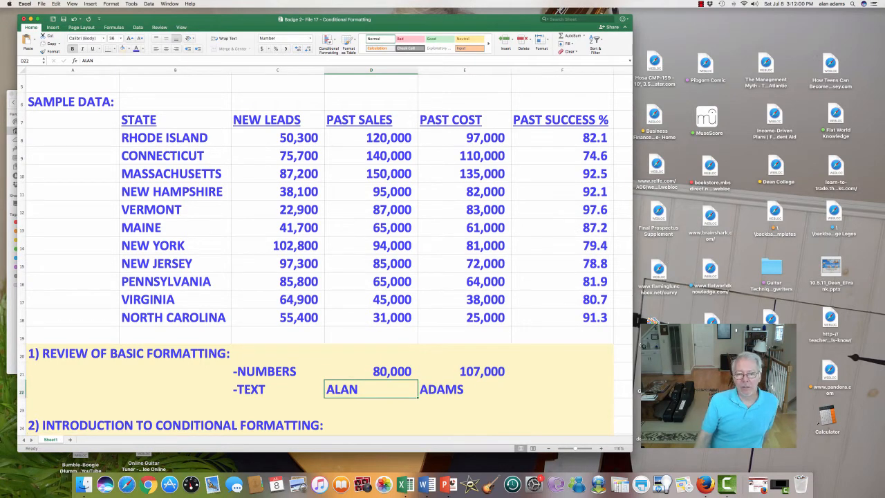
drag(372, 371, 466, 389)
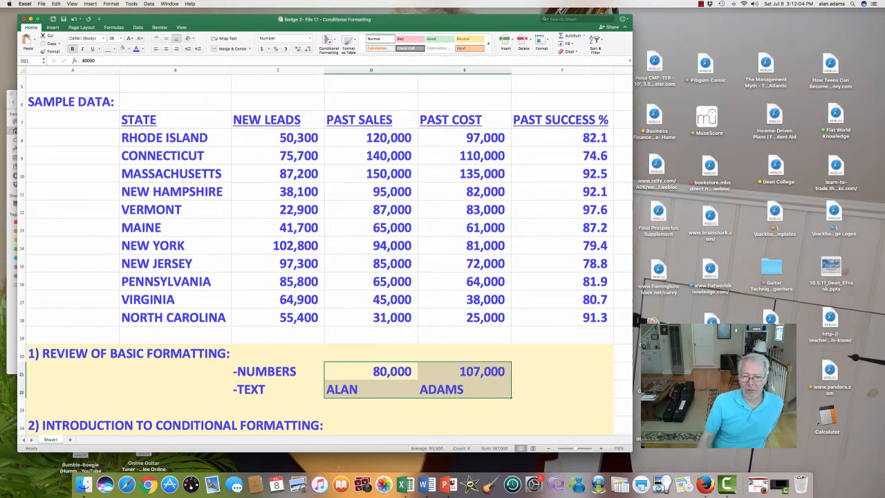
scroll(466, 389, up, 1)
right_click(466, 389)
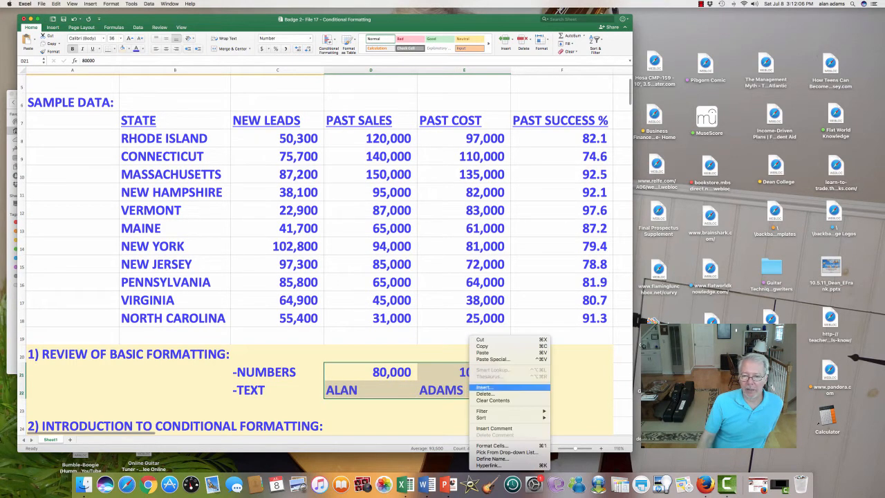
click(492, 445)
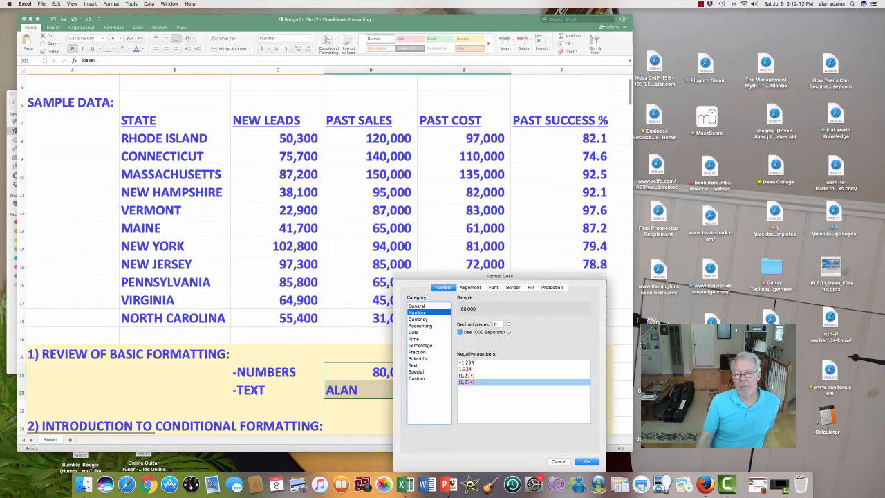
click(471, 287)
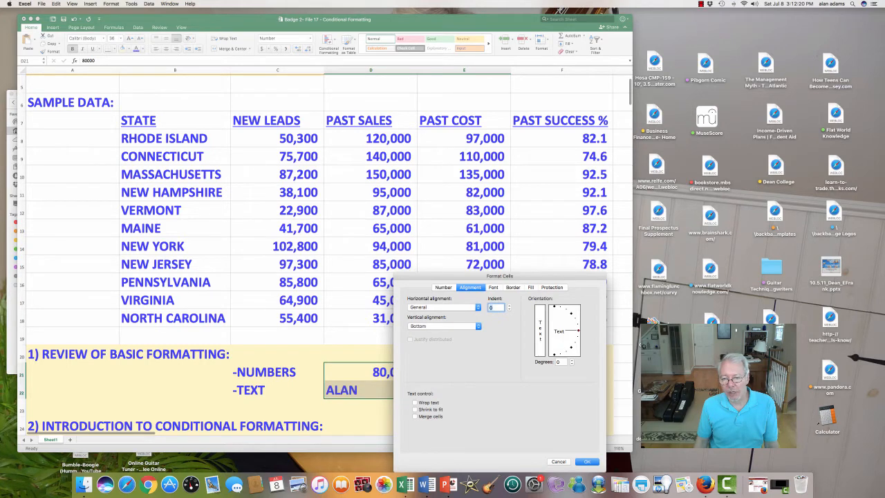
Rotate the text of the four example cells to 30 degrees.
click(577, 330)
drag(577, 329, 577, 319)
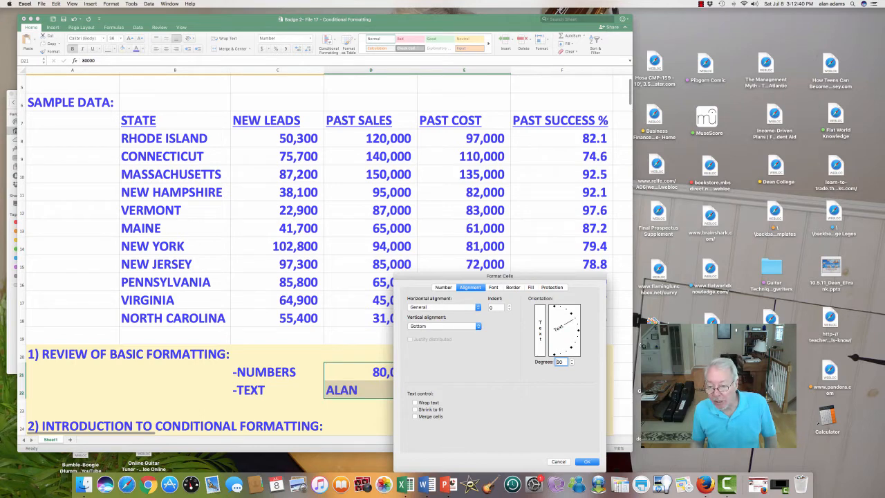
text(30)
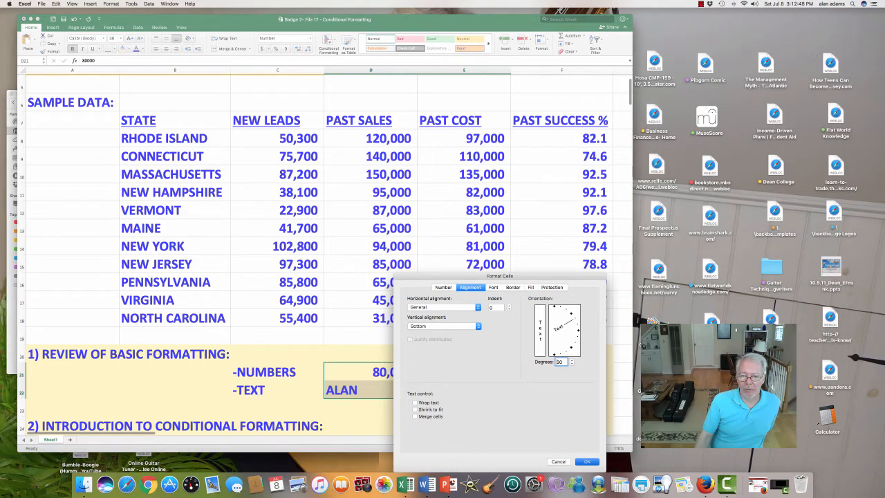
key(Escape)
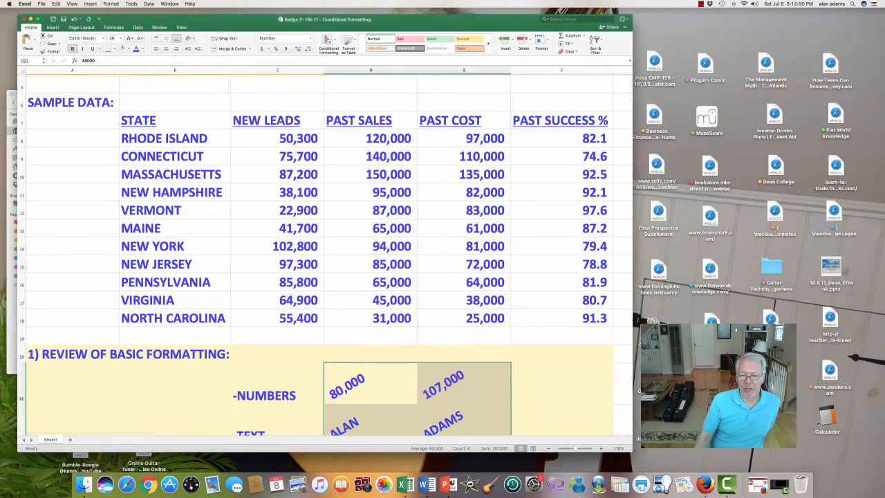
Undo the 30-degree text rotation on the example cells.
scroll(326, 256, down, 2)
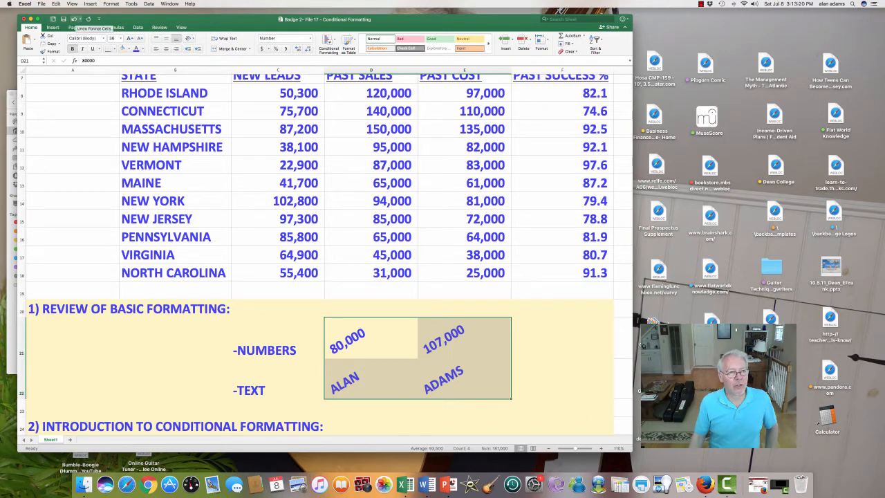
key(super+z)
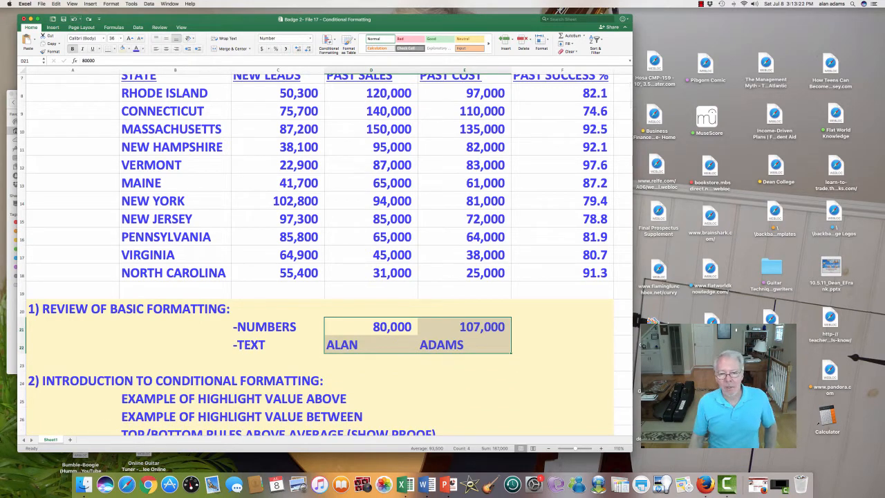
right_click(413, 332)
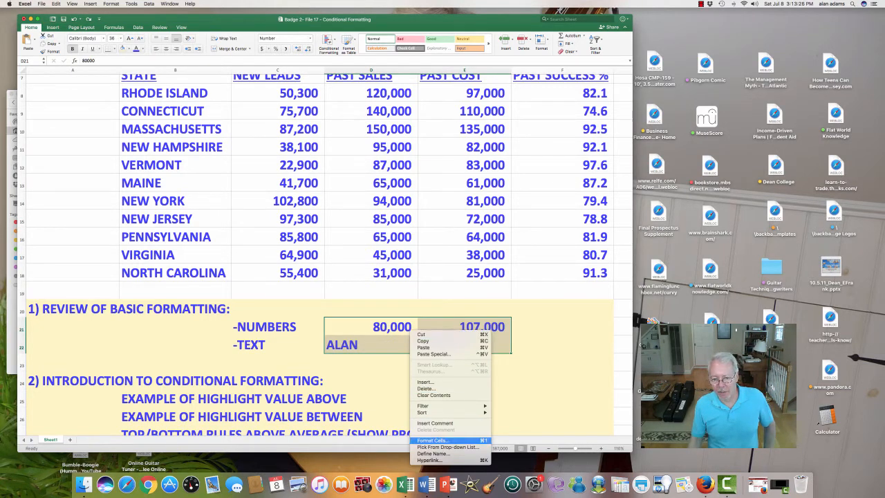
click(434, 441)
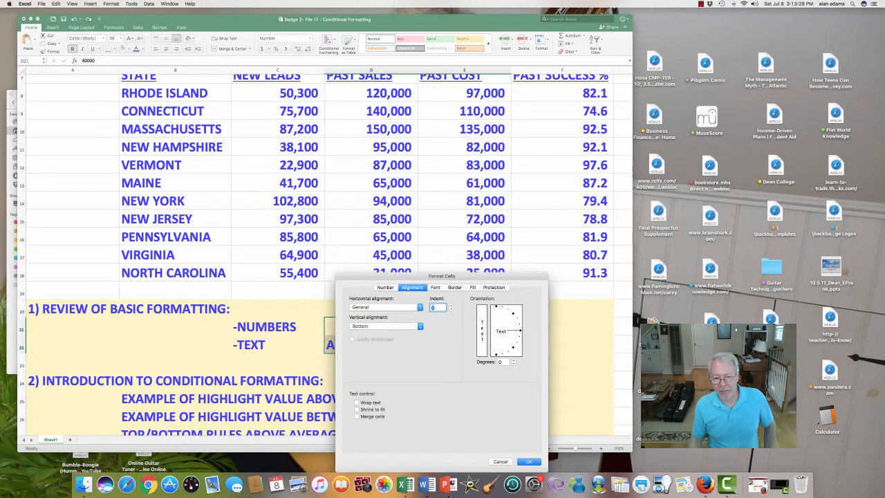
click(435, 288)
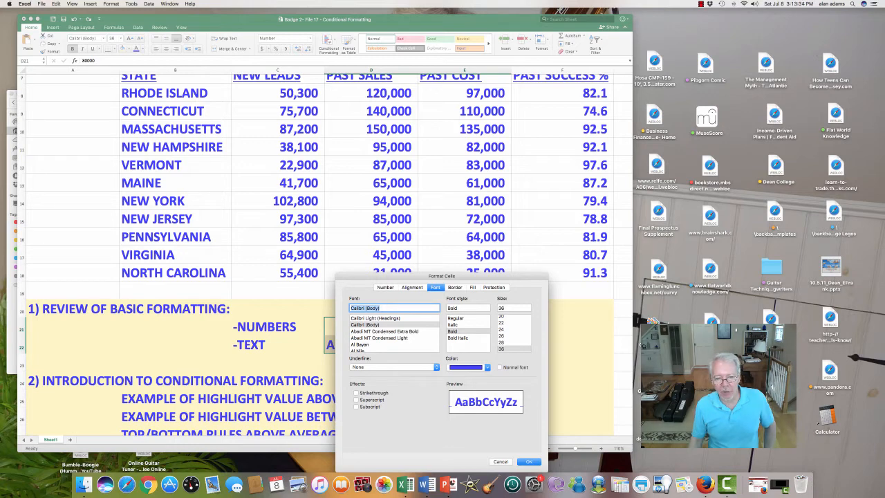
scroll(394, 333, down, 5)
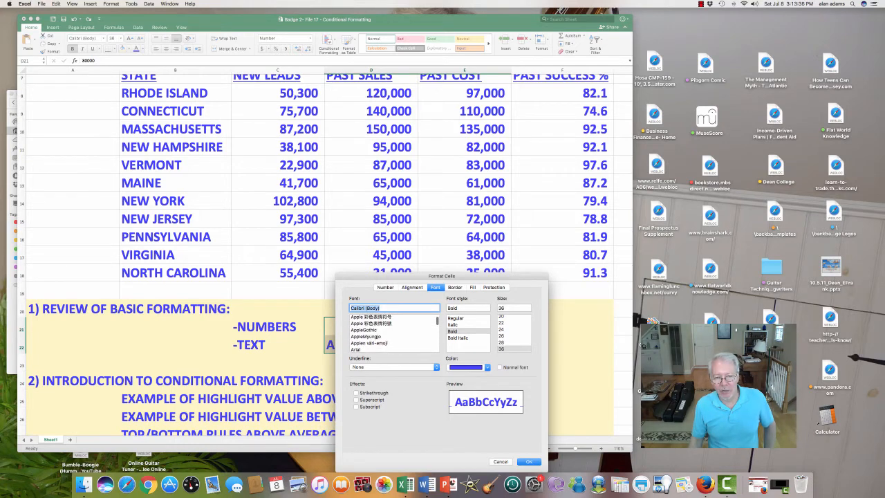
scroll(394, 332, down, 10)
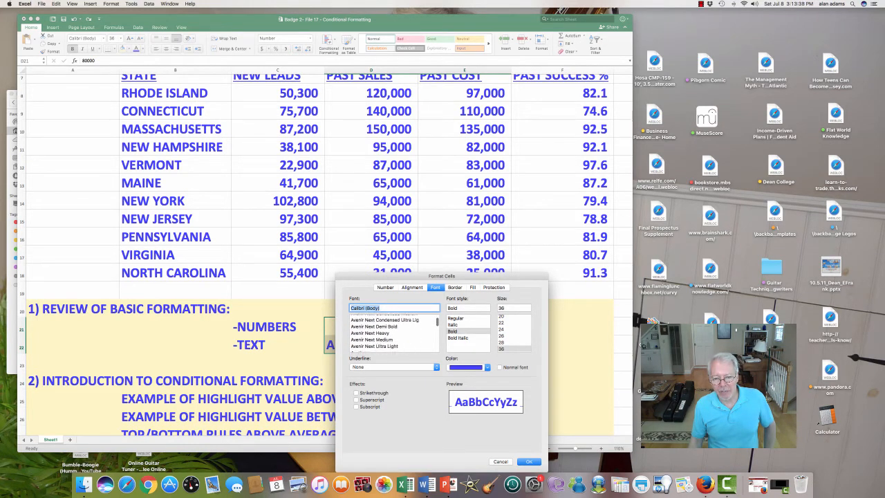
scroll(394, 332, down, 10)
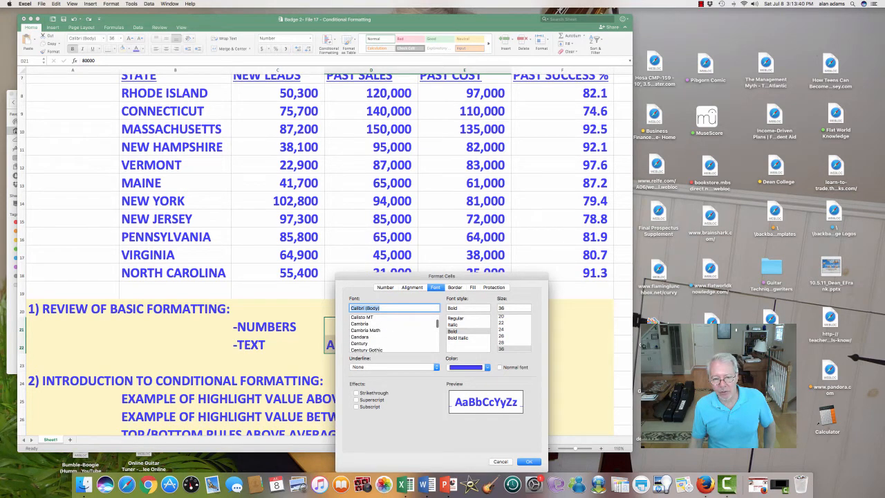
scroll(394, 332, down, 5)
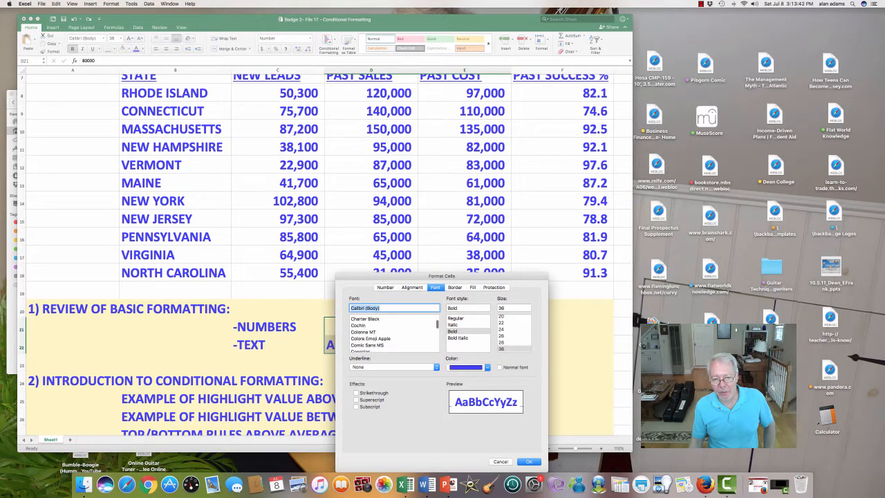
scroll(394, 332, down, 2)
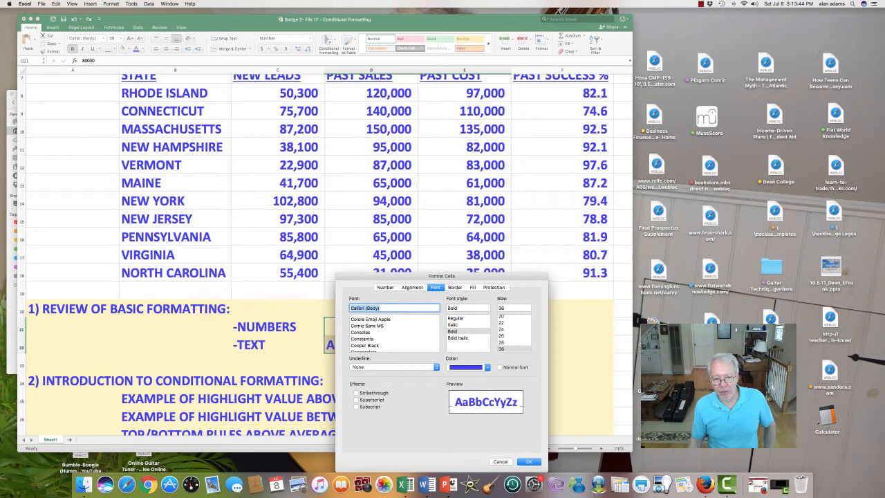
click(368, 326)
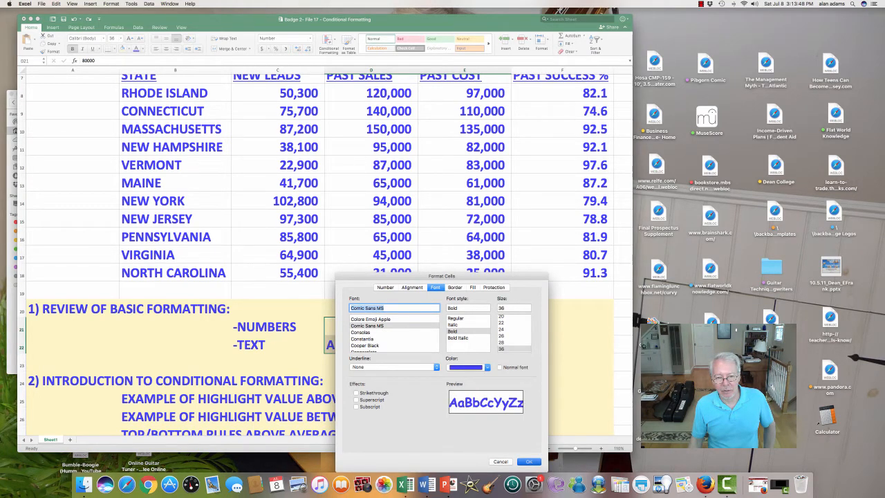
key(Return)
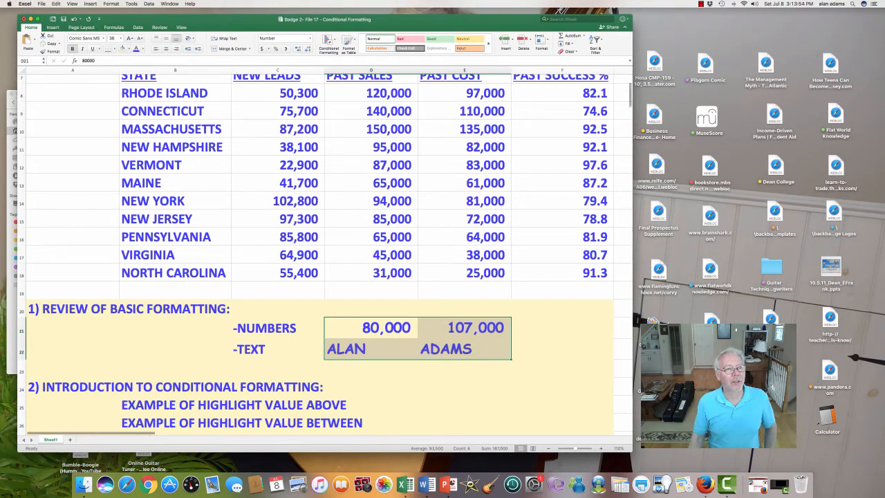
key(super+z)
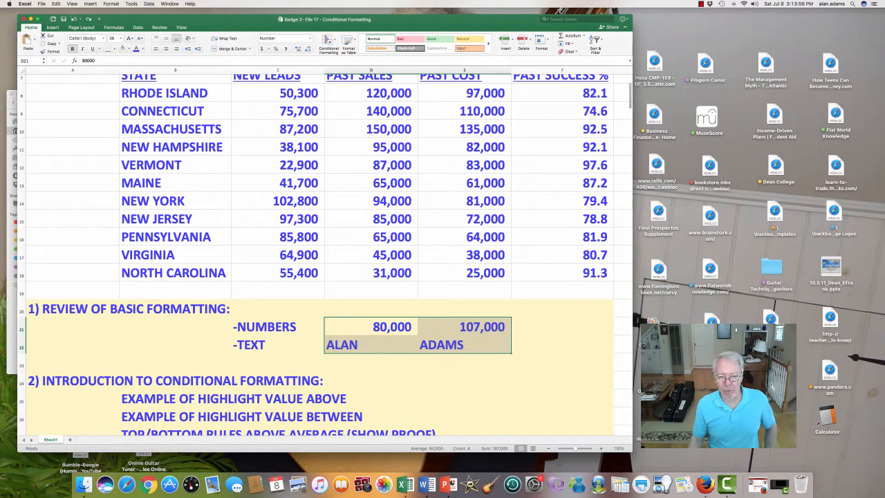
Apply an Outline border to D21:E22 through Format Cells.
right_click(411, 337)
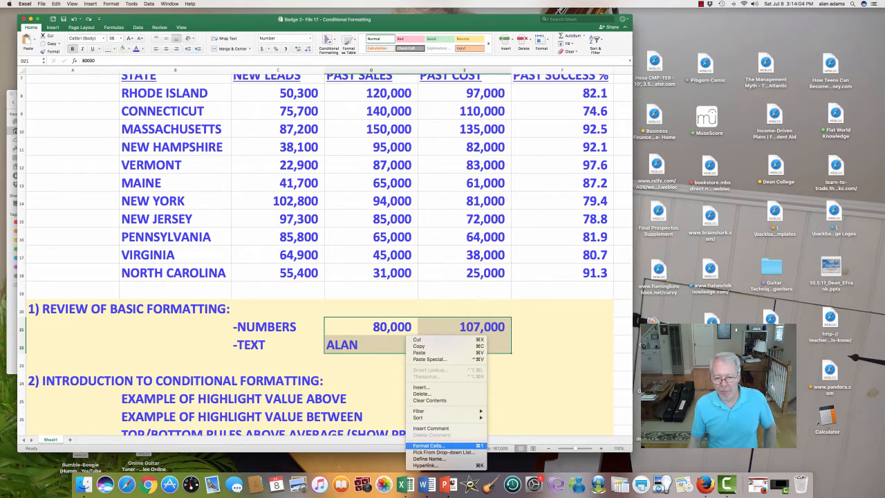
click(429, 445)
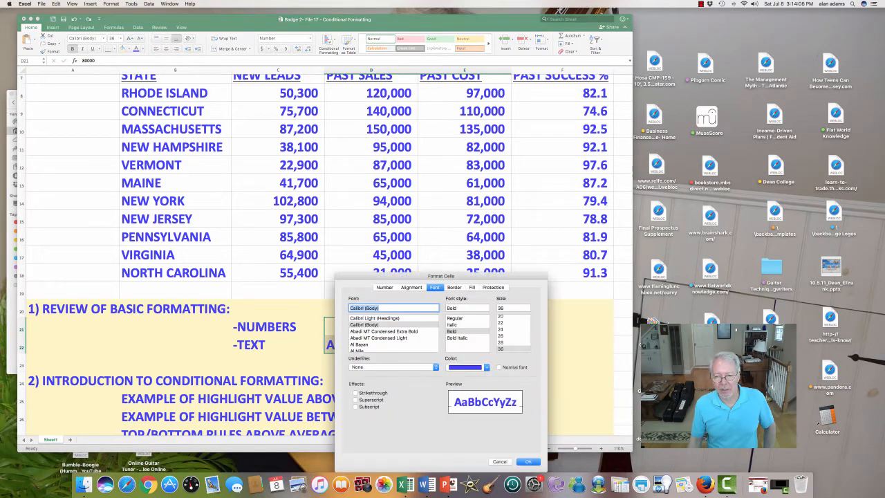
click(454, 287)
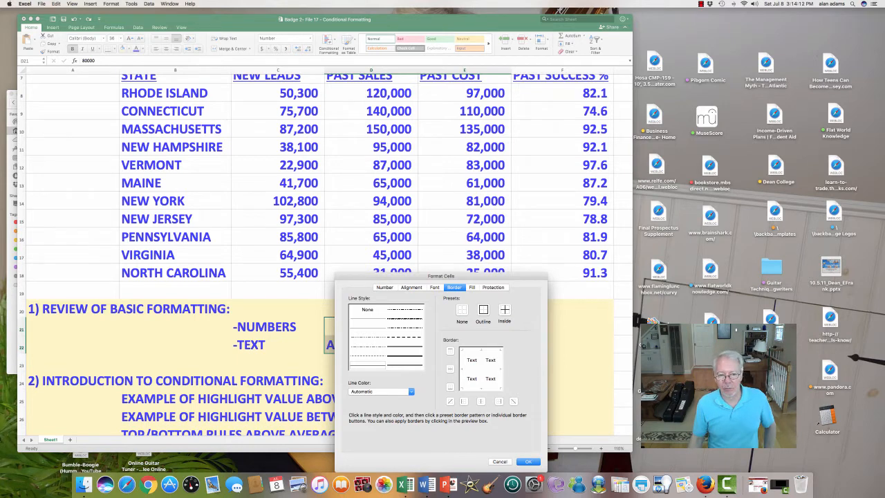
click(483, 311)
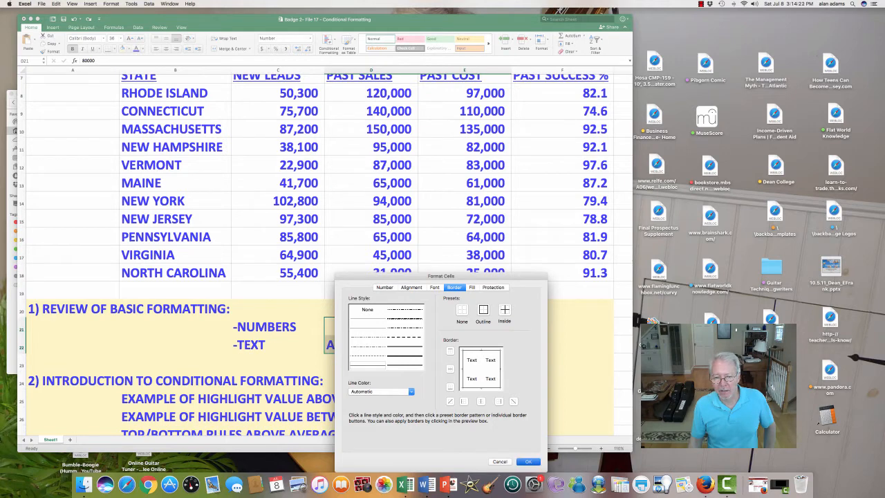
key(Return)
click(464, 380)
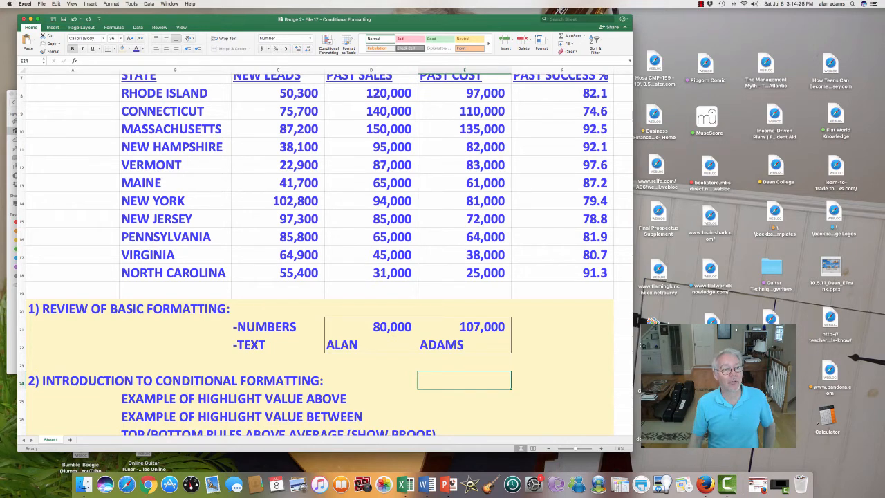
Give D21:E22 a diagonal stripe pattern fill through Format Cells.
drag(371, 326, 464, 345)
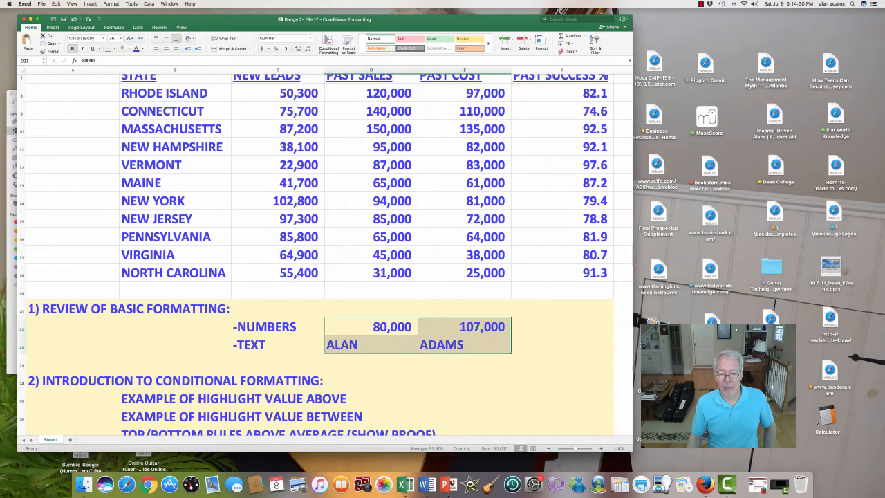
right_click(440, 331)
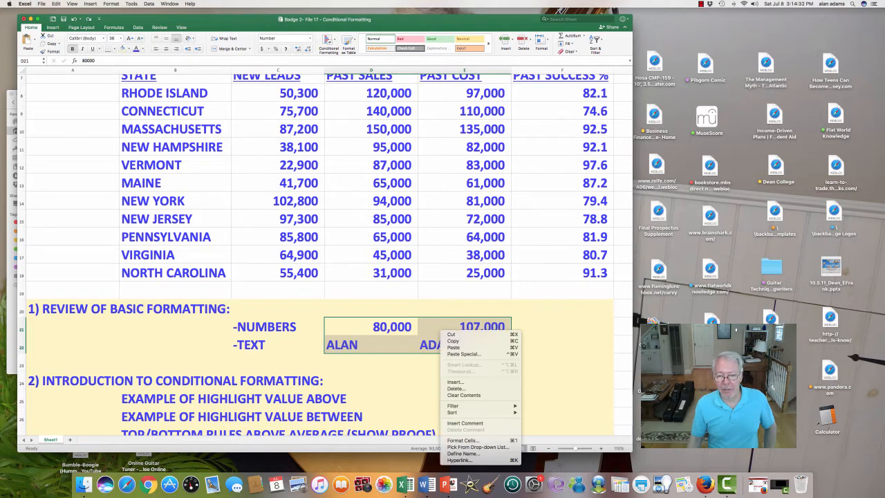
click(462, 440)
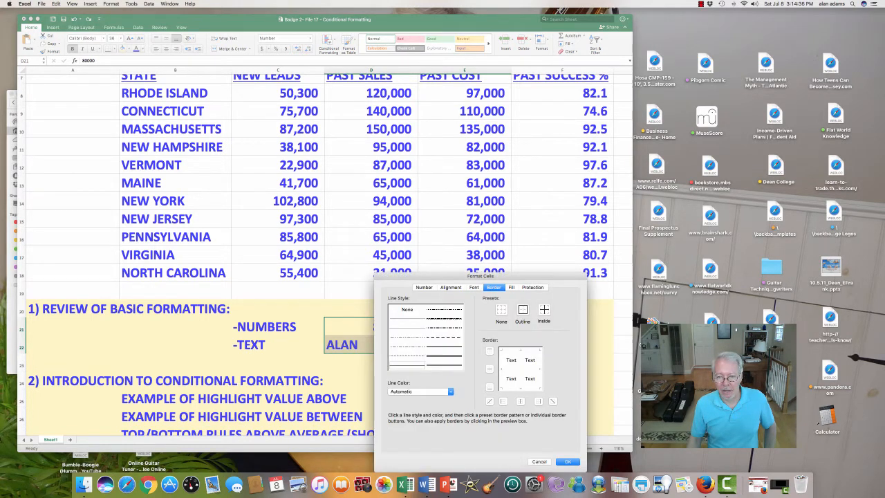
click(511, 287)
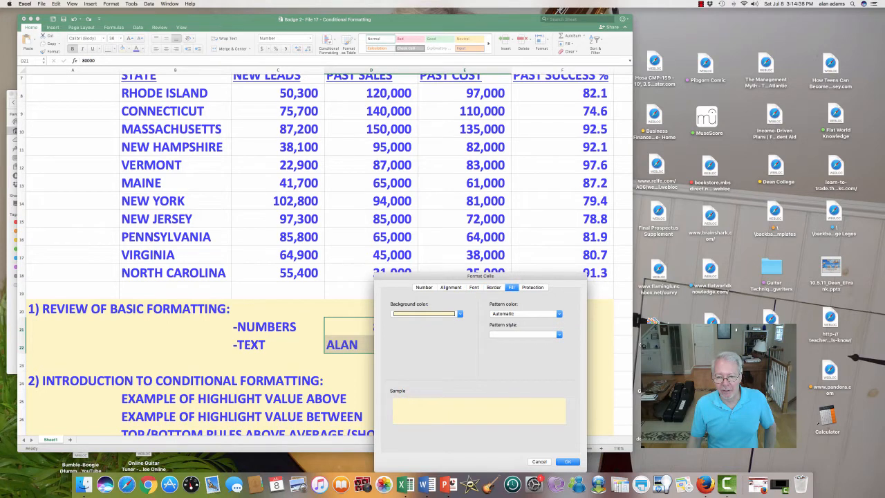
click(526, 334)
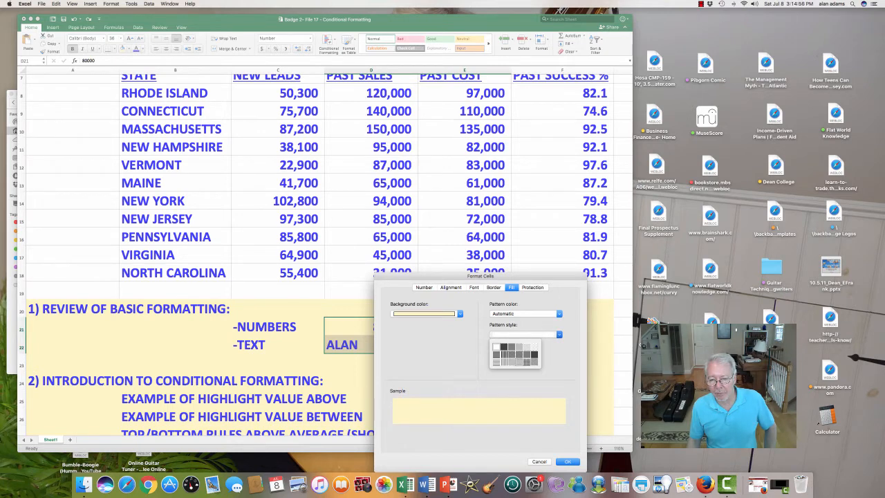
click(517, 354)
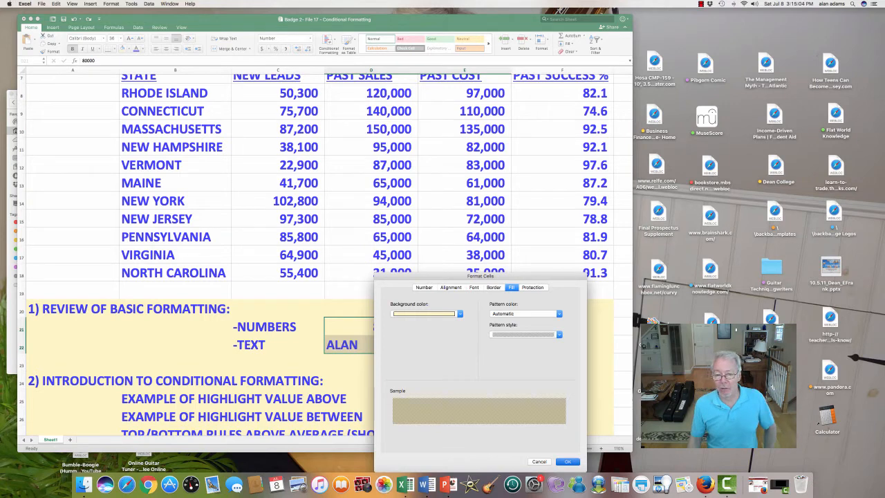
click(568, 461)
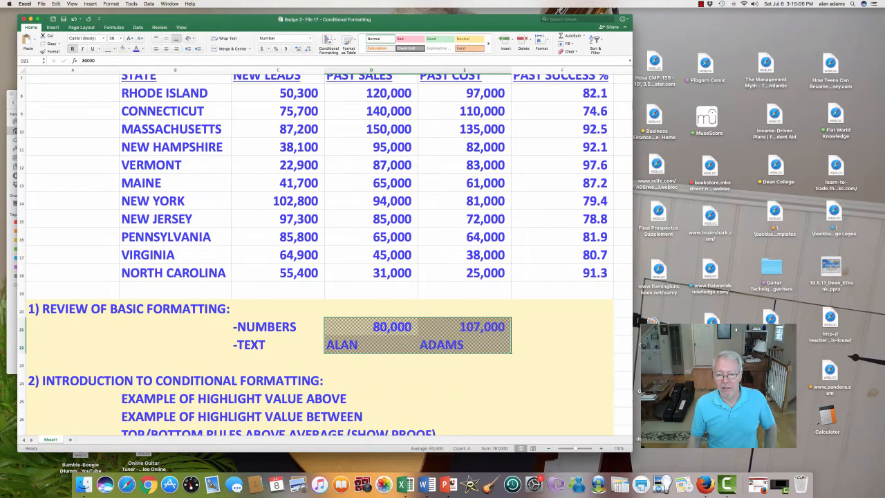
click(563, 380)
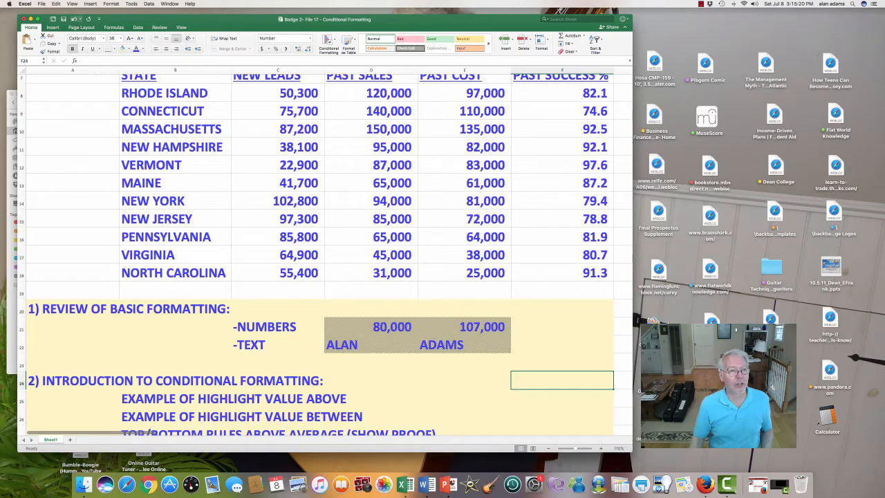
Undo the stripe pattern fill on D21:E22 and review the sheet.
click(74, 18)
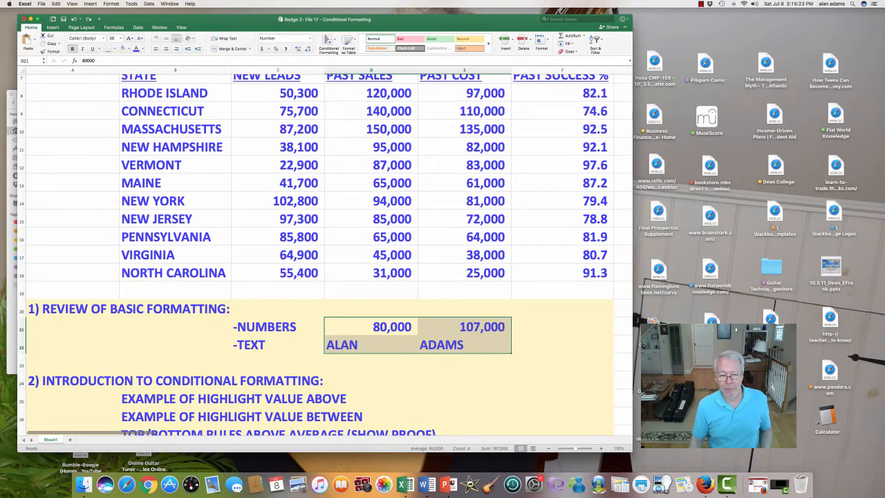
scroll(325, 256, down, 7)
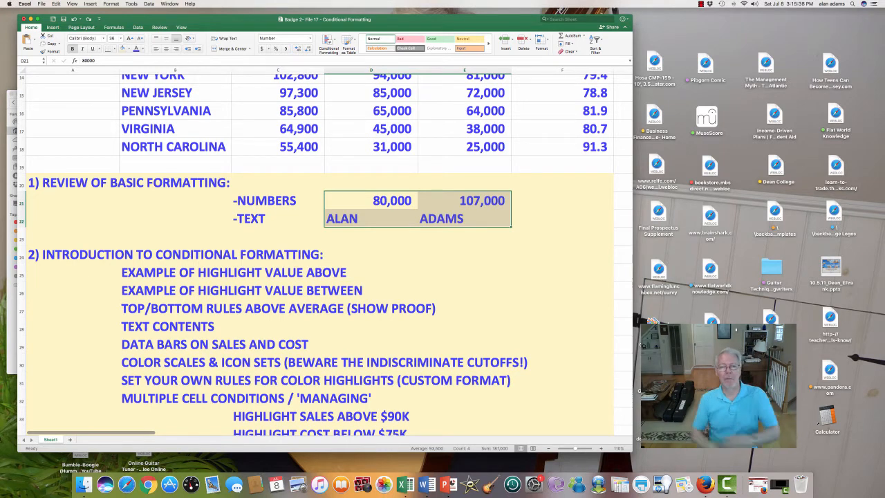
scroll(325, 256, up, 6)
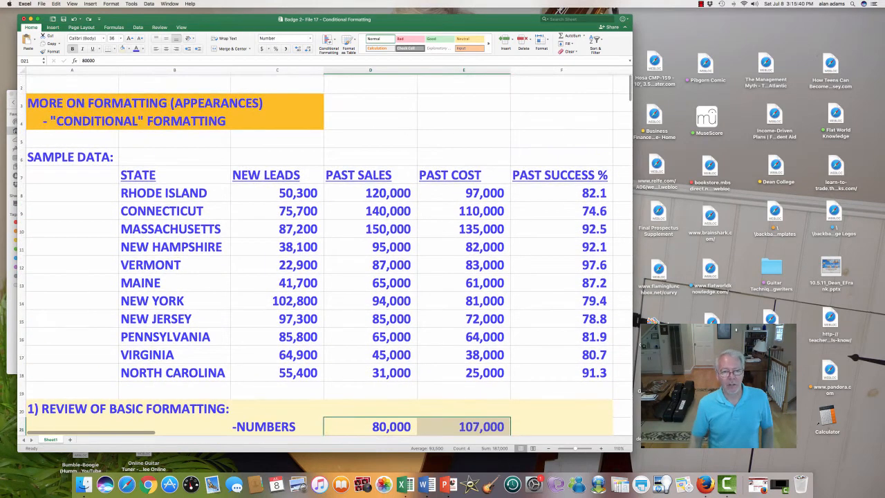
Select the eleven Past Sales values D8:D18 and open Conditional Formatting.
click(277, 157)
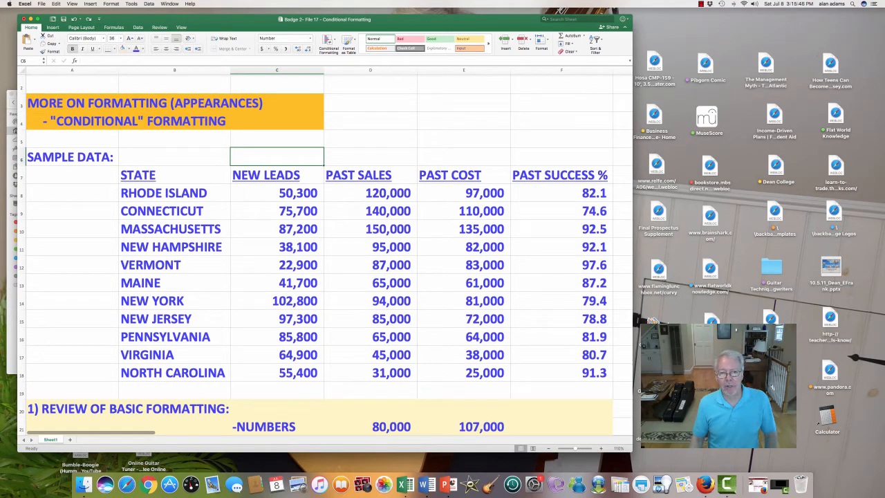
click(371, 193)
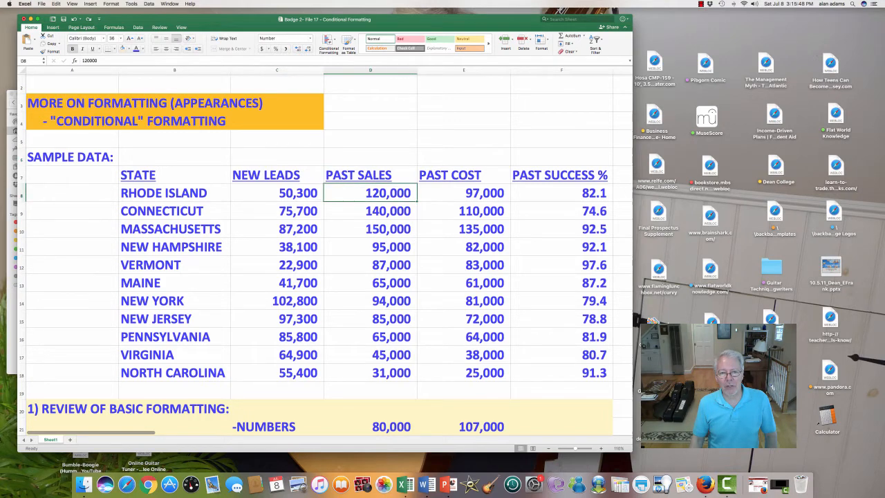
drag(371, 193, 370, 374)
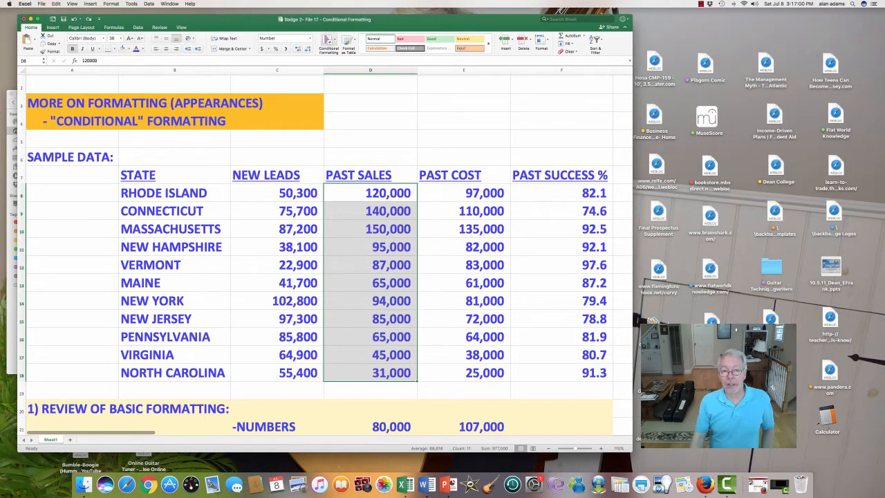
click(328, 43)
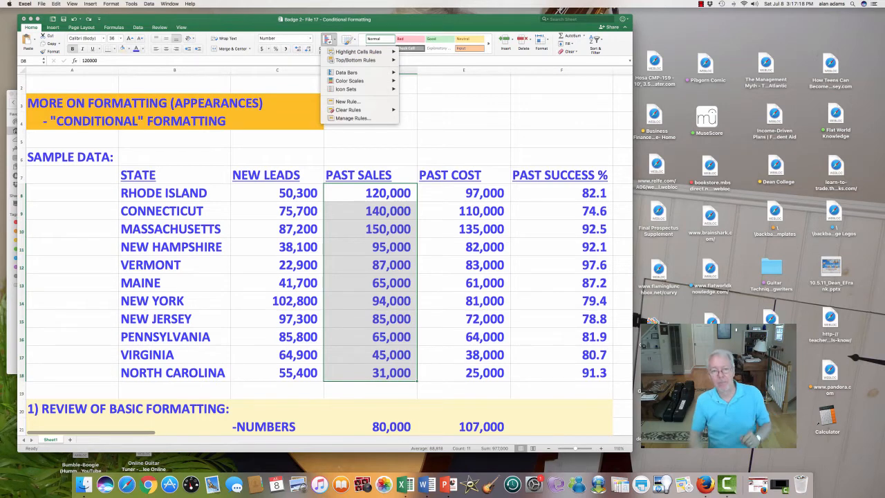
Choose Highlight Cells Rules > Greater Than for the Past Sales values.
mouse_move(359, 51)
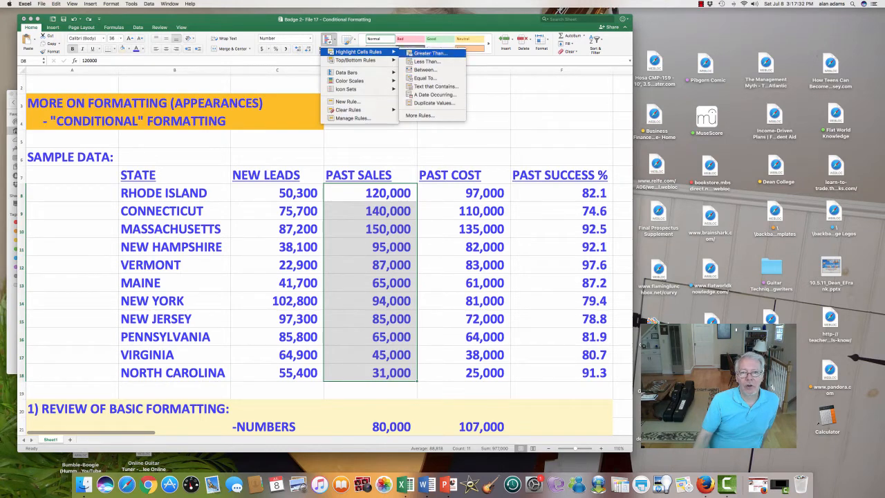
click(430, 53)
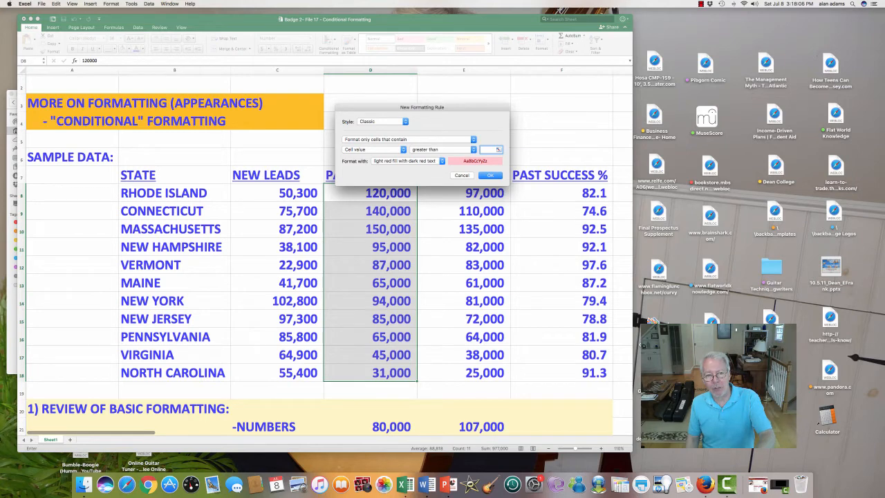
Keep the cell-value rule type for Past Sales and dismiss the invalid-number warning.
click(408, 139)
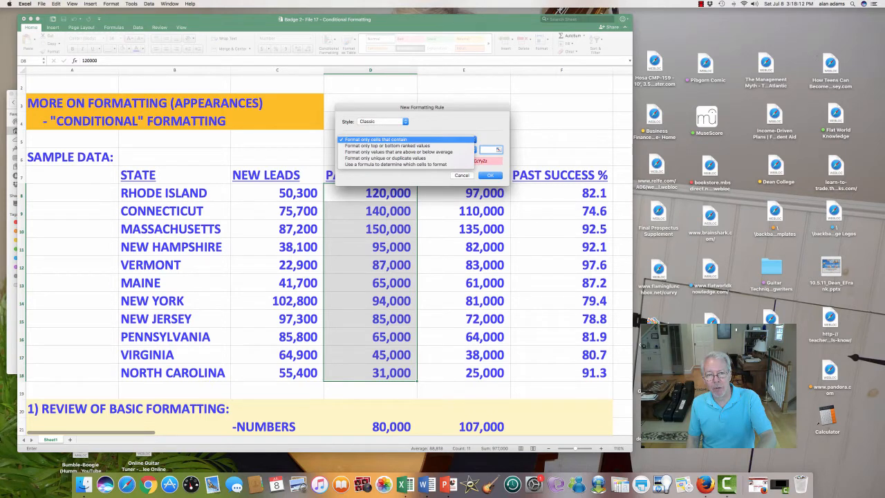
key(Return)
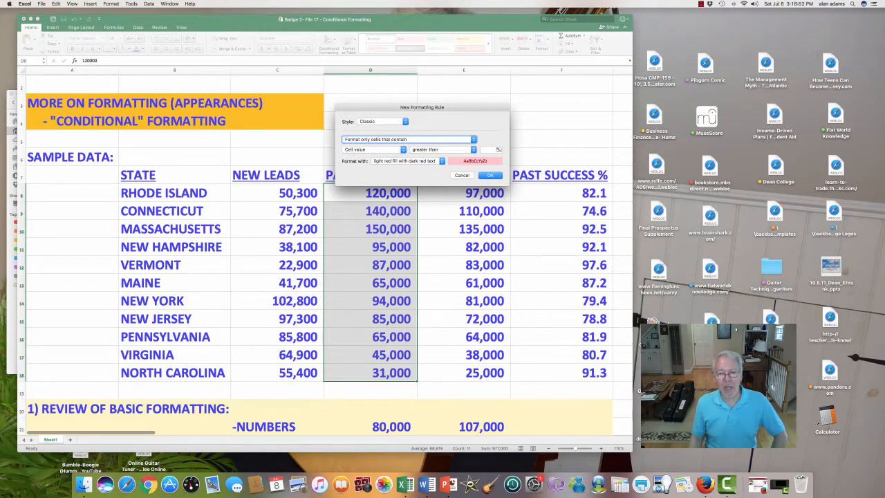
key(Return)
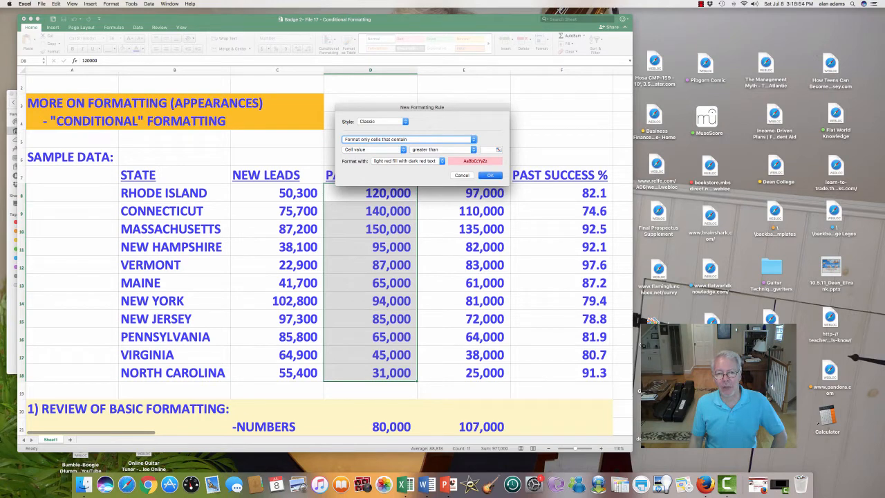
key(Return)
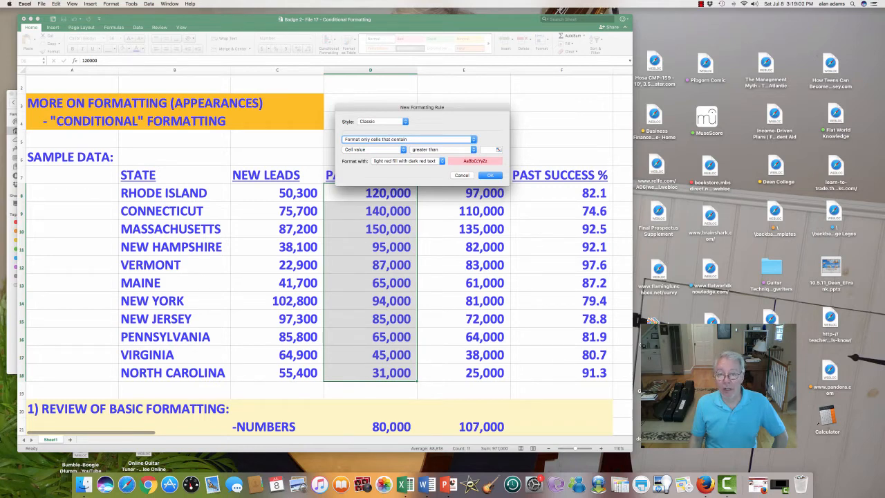
Enter the 90,000 greater-than threshold, apply the rule, and deselect to view five highlighted values.
click(491, 149)
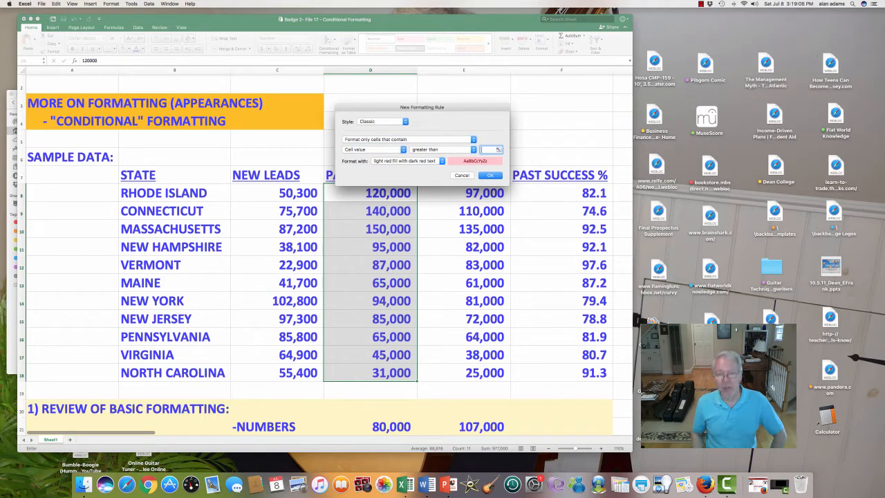
text(80000)
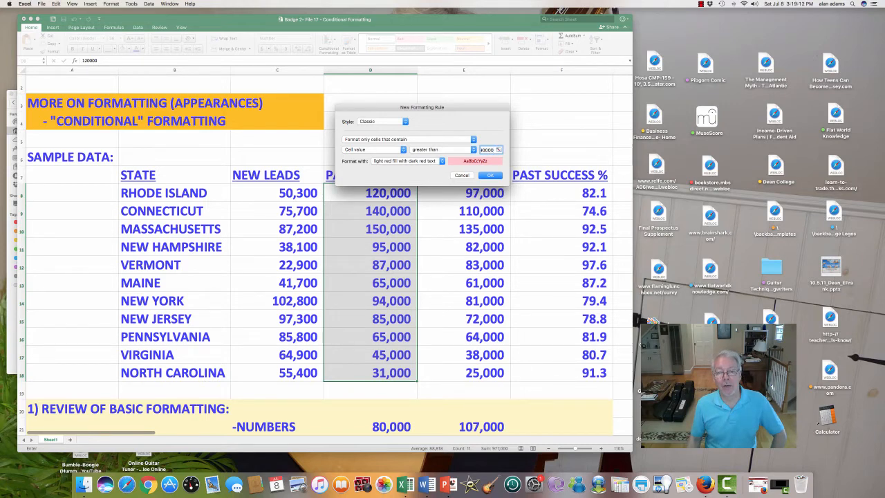
key(Return)
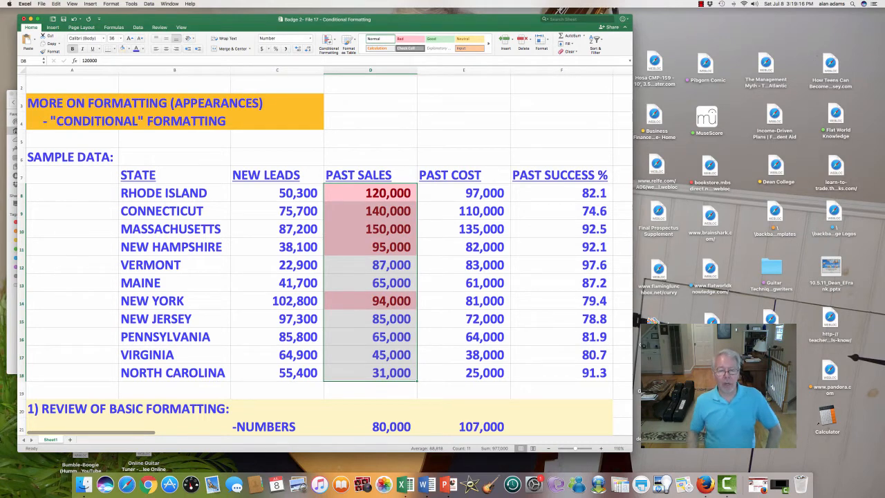
click(464, 121)
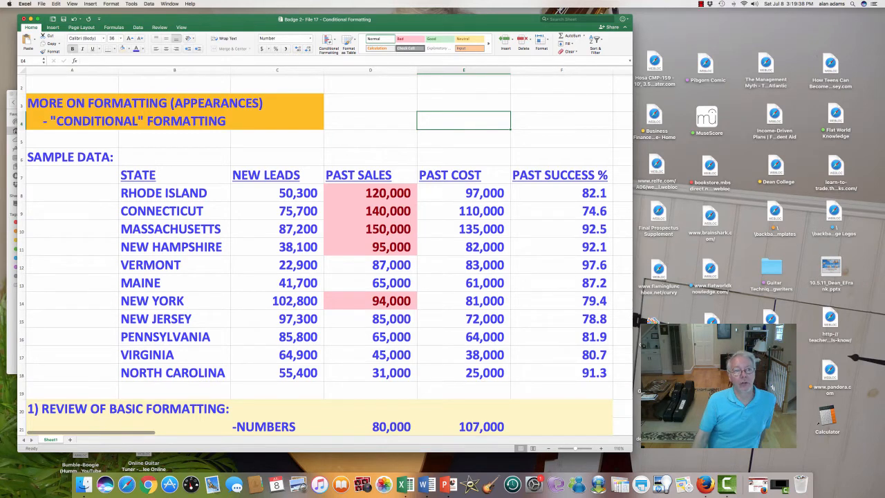
Undo the greater-than 90,000 highlighting on Past Sales with Cmd+Z.
key(super+z)
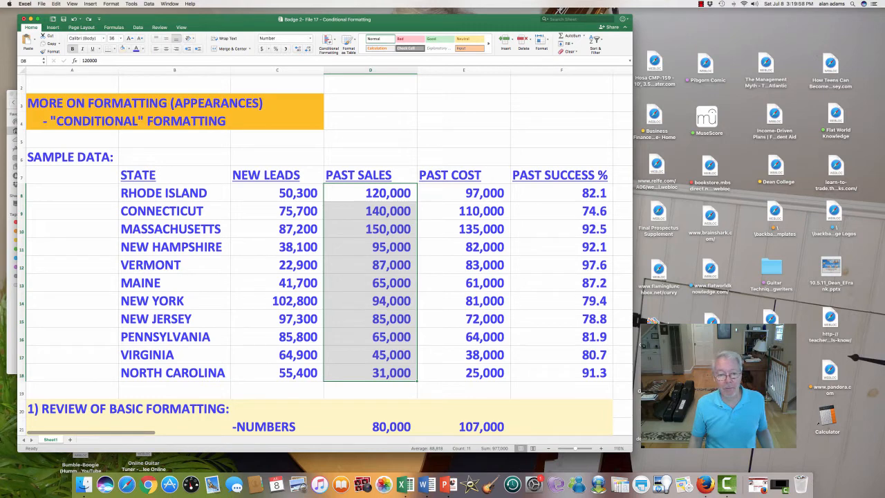
Mark the 'highlight value between' example line, then reselect D8:D18 and show Conditional Formatting options.
scroll(325, 256, down, 5)
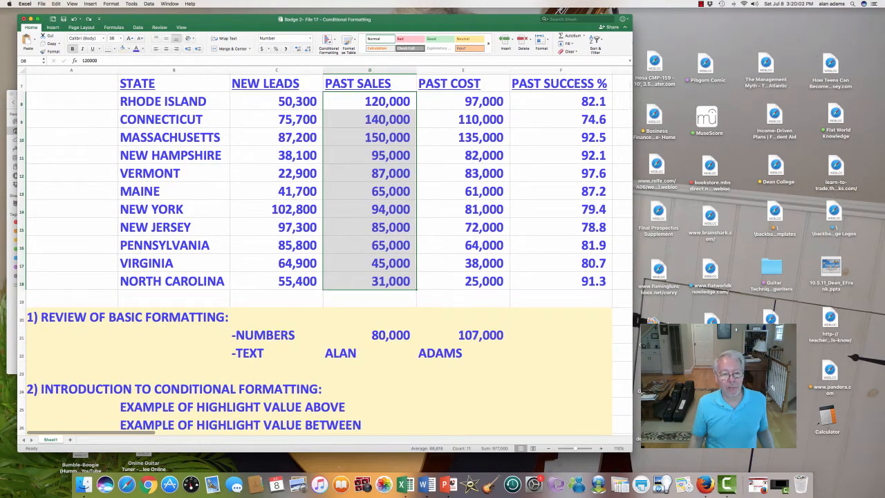
scroll(325, 256, down, 1)
drag(163, 420, 360, 419)
scroll(325, 256, up, 5)
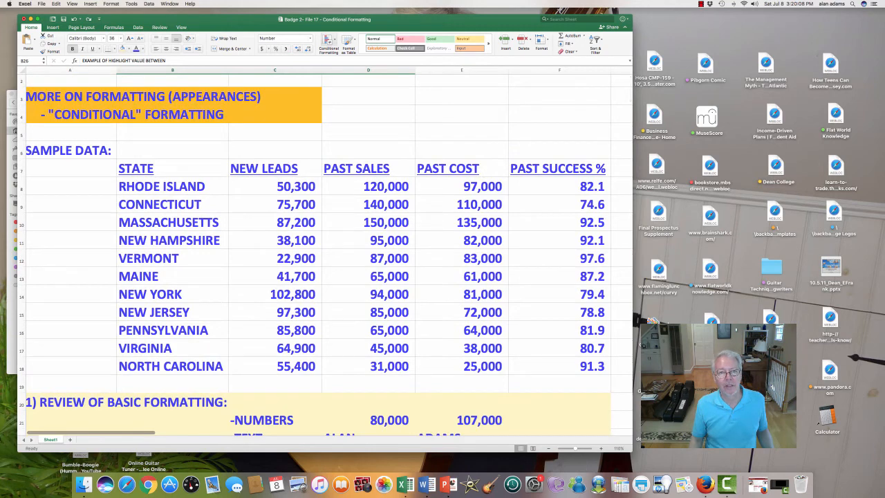
drag(368, 186, 368, 366)
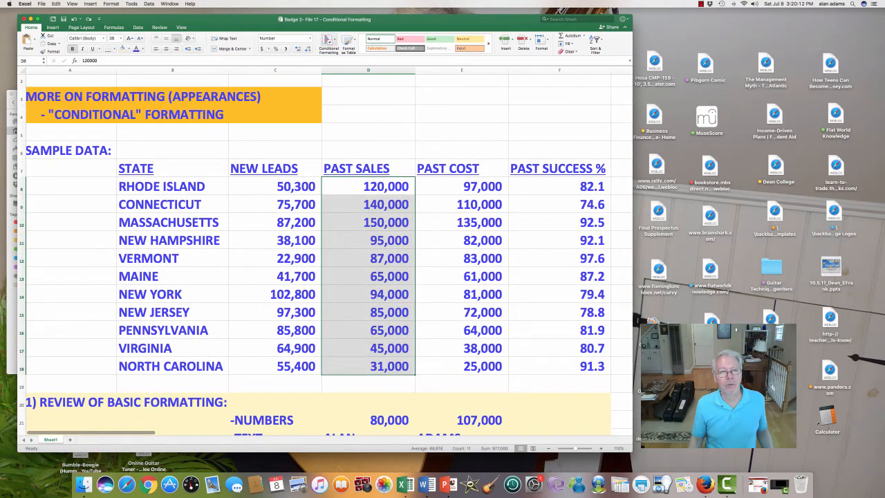
click(328, 42)
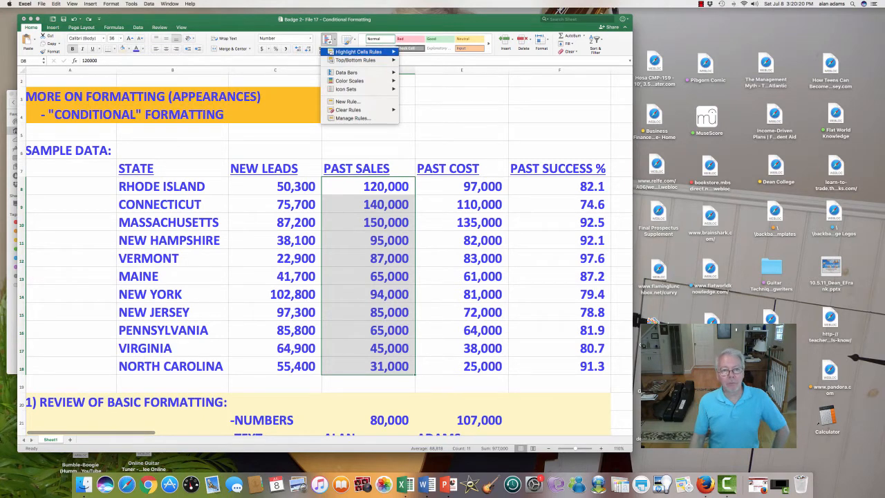
Choose Highlight Cells Rules > Between for the selected Past Sales cells.
mouse_move(359, 52)
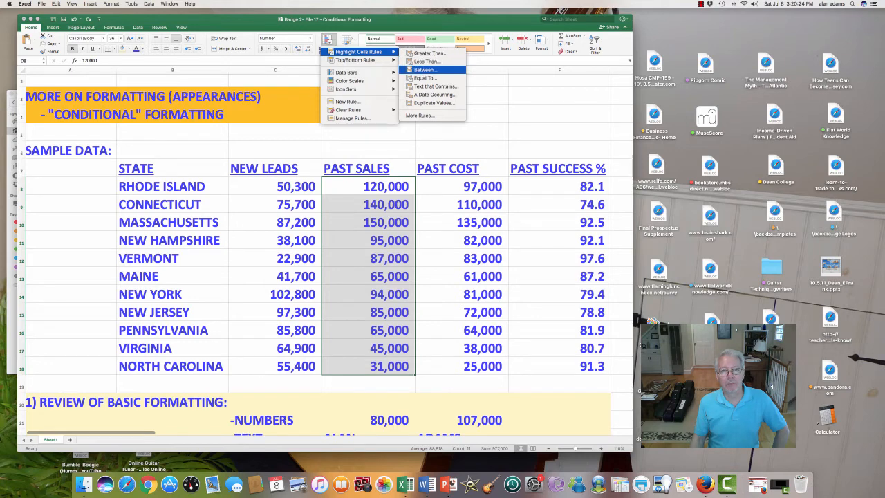
click(424, 70)
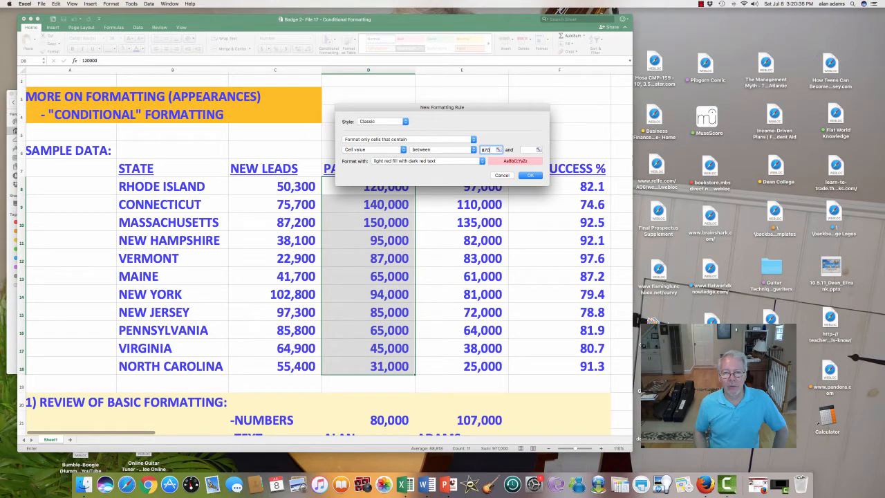
Set the between bounds to 87,000 and 120,000 and apply the light red highlight.
text(00)
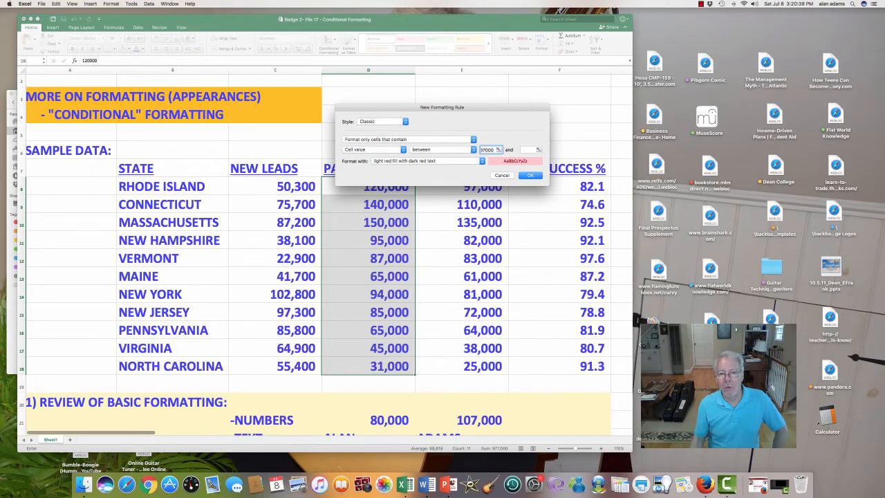
key(Tab)
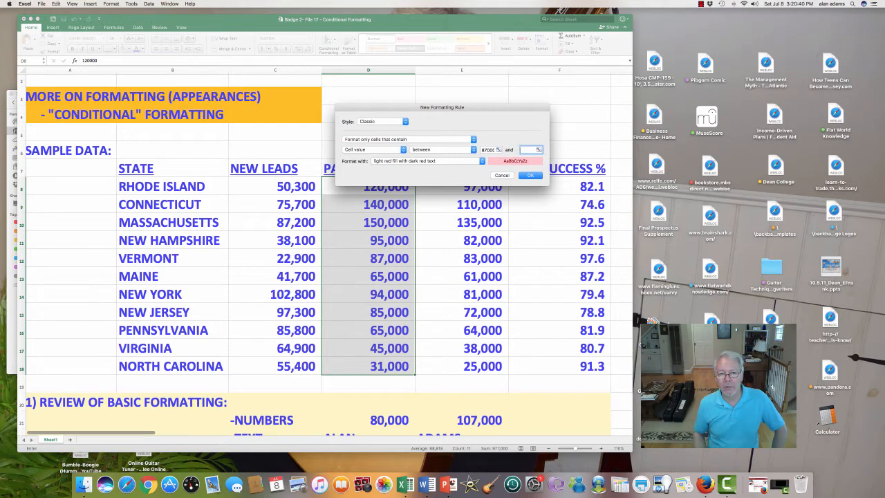
text(120000)
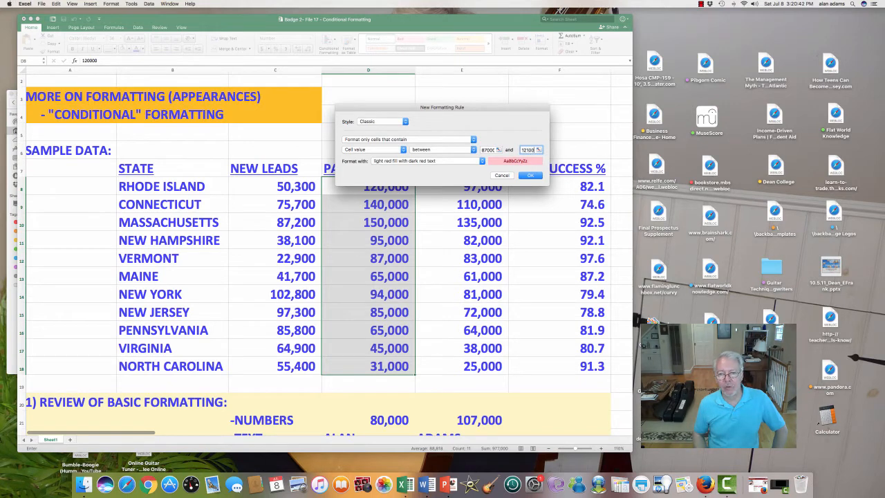
key(Return)
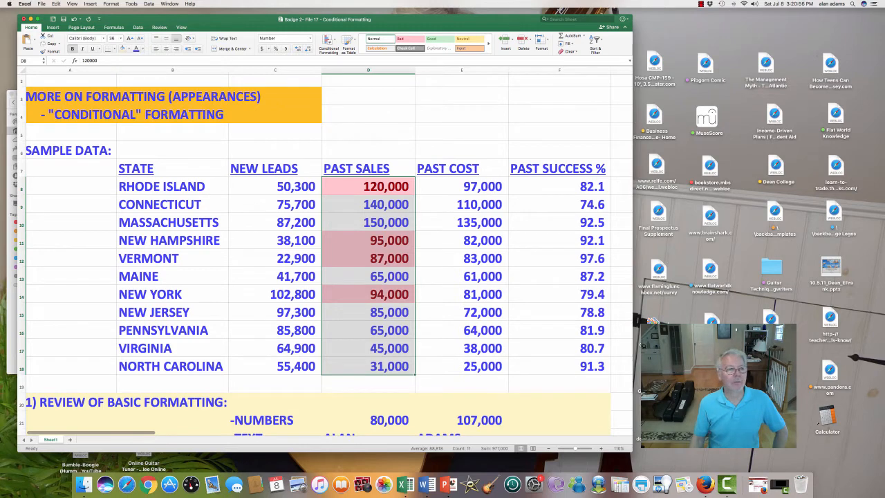
Undo the between-values highlight and display the Top/Bottom Rules submenu for Past Sales.
click(74, 19)
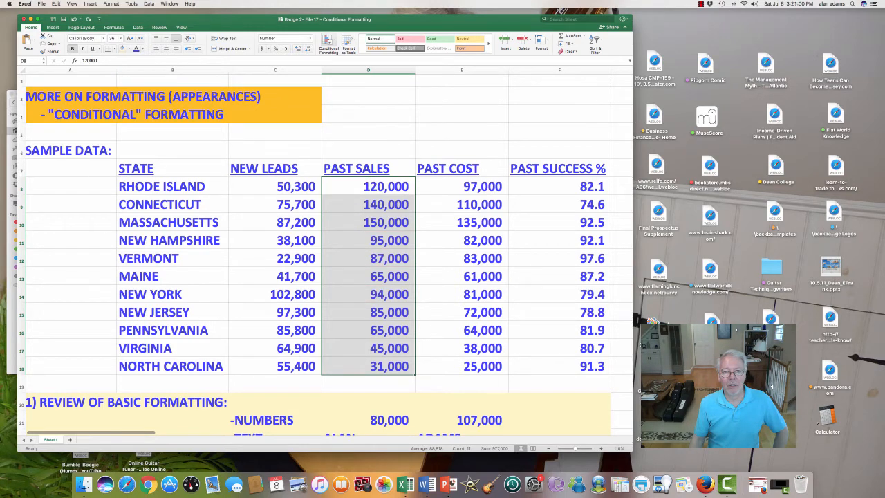
click(328, 41)
mouse_move(356, 60)
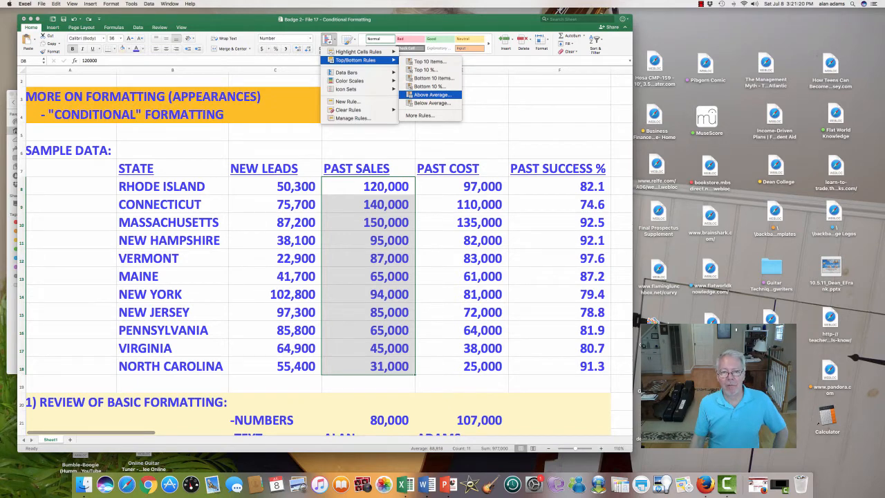
Apply an Above Average rule with light red fill and dark red text to Past Sales.
click(433, 95)
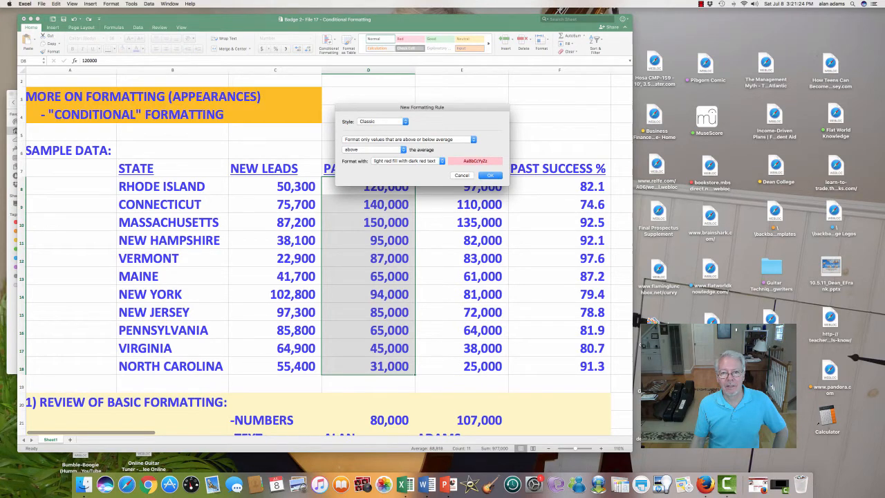
click(490, 175)
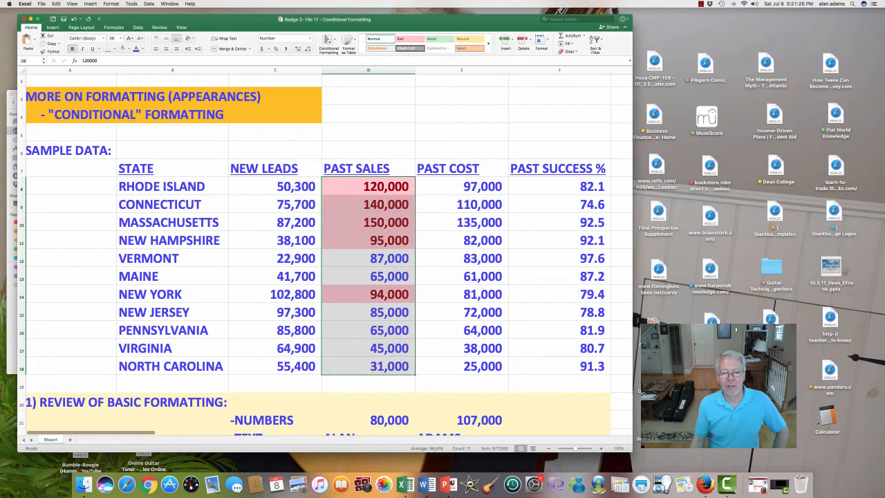
scroll(325, 255, down, 3)
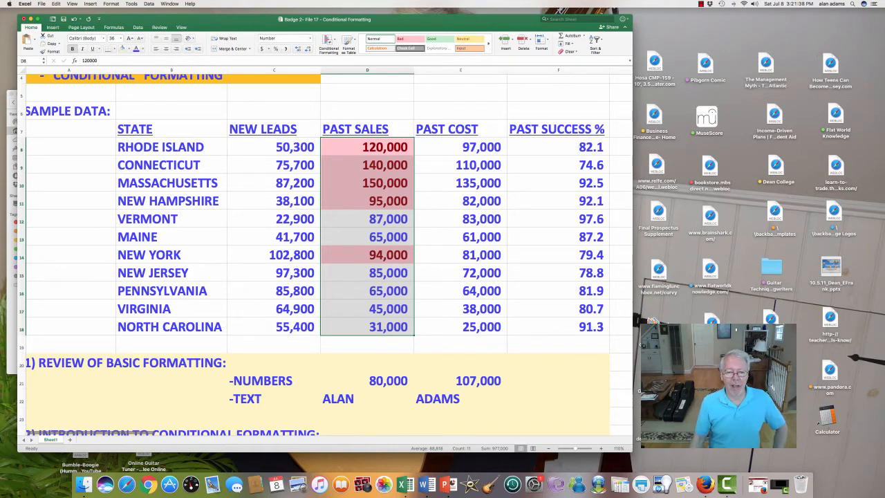
click(367, 344)
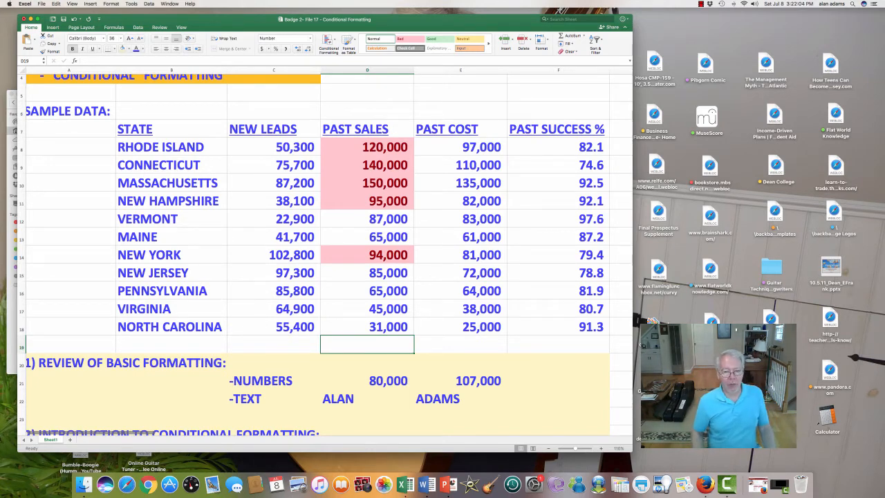
text(+()
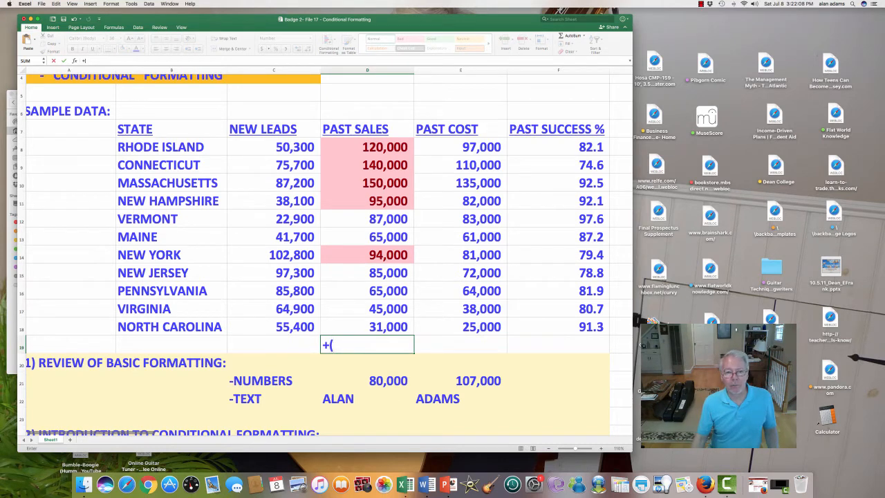
drag(387, 147, 405, 327)
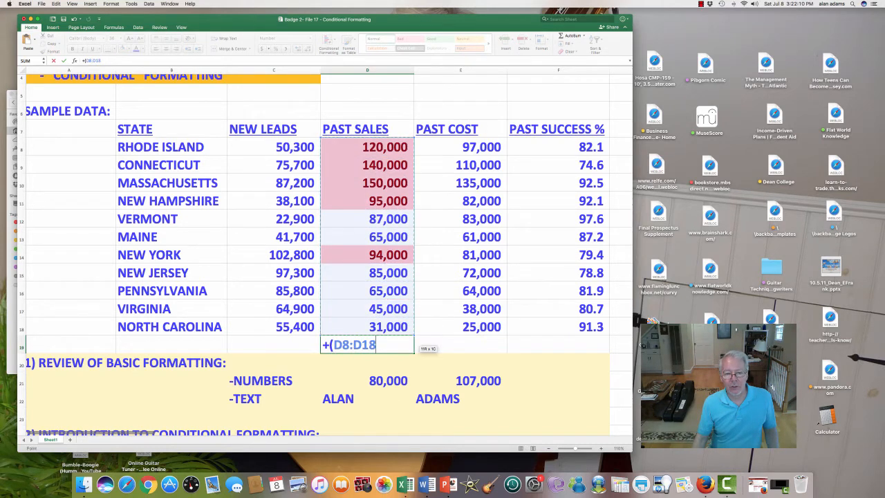
text())
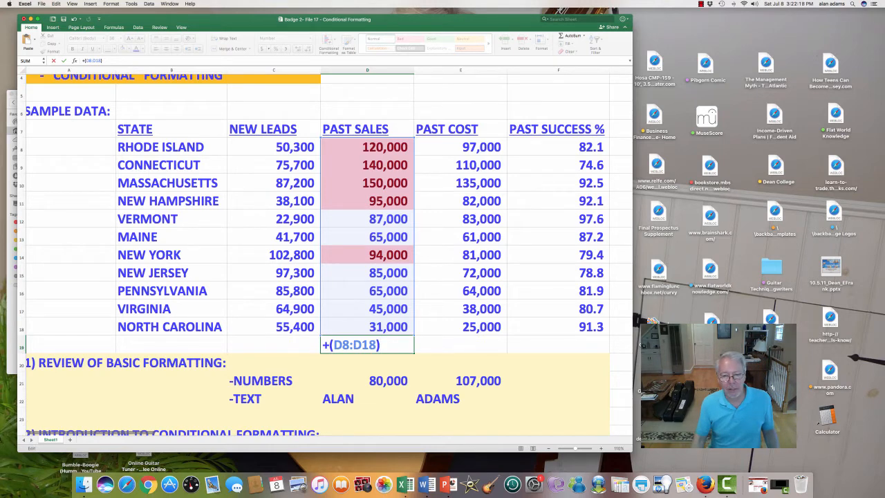
key(shift+Left)
key(shift+Left)
key(shift+Left)
key(shift+Left)
key(shift+Left)
key(shift+Left)
key(shift+Left)
key(shift+Left)
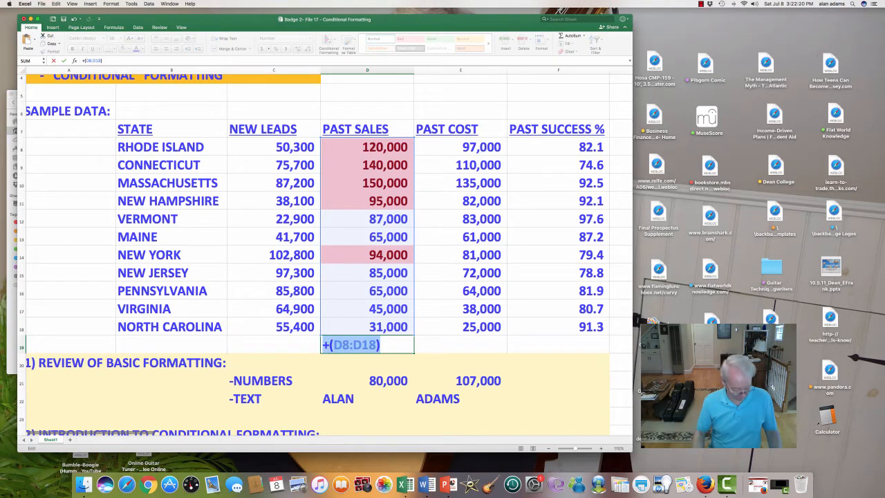
key(Escape)
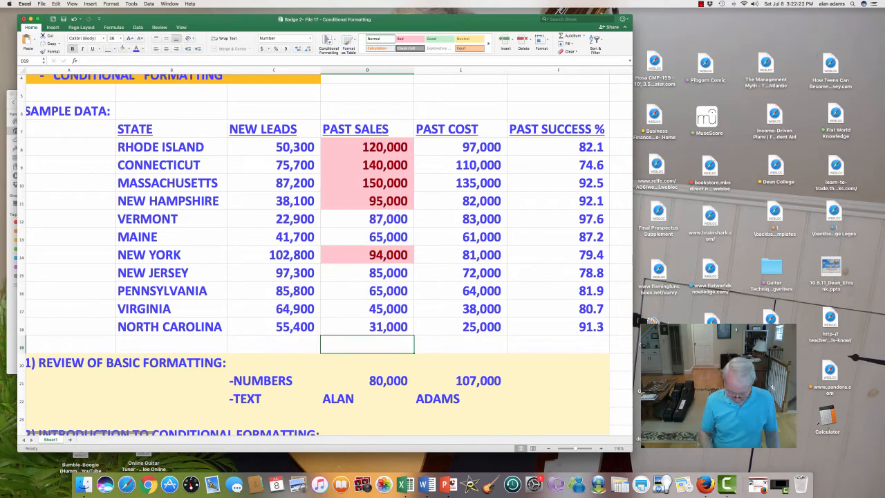
text(=SUM)
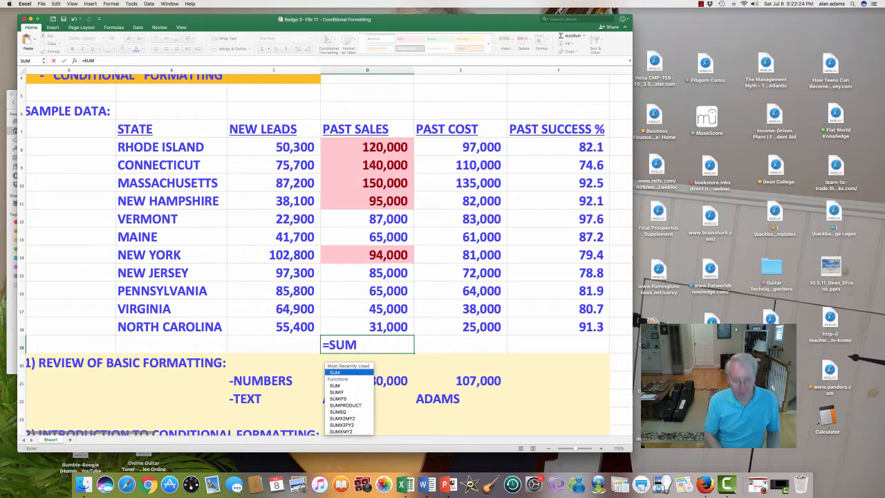
key(BackSpace)
key(BackSpace)
key(BackSpace)
key(BackSpace)
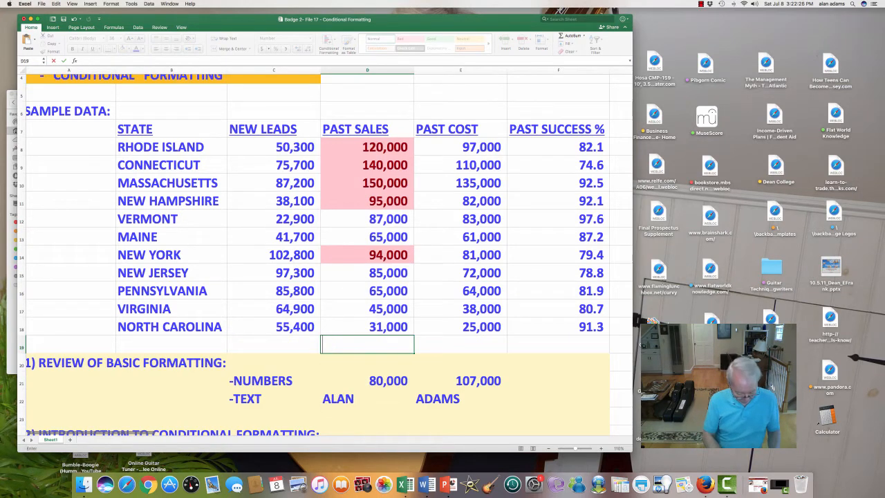
text(+@)
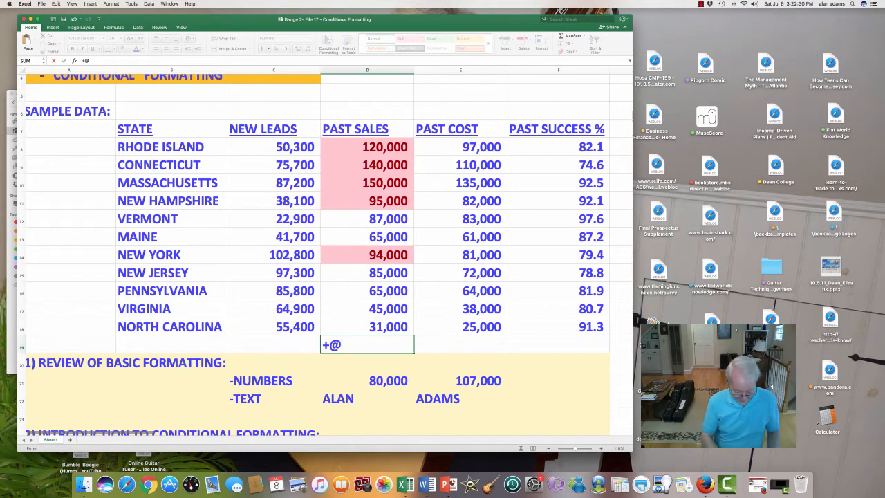
text(SUM)
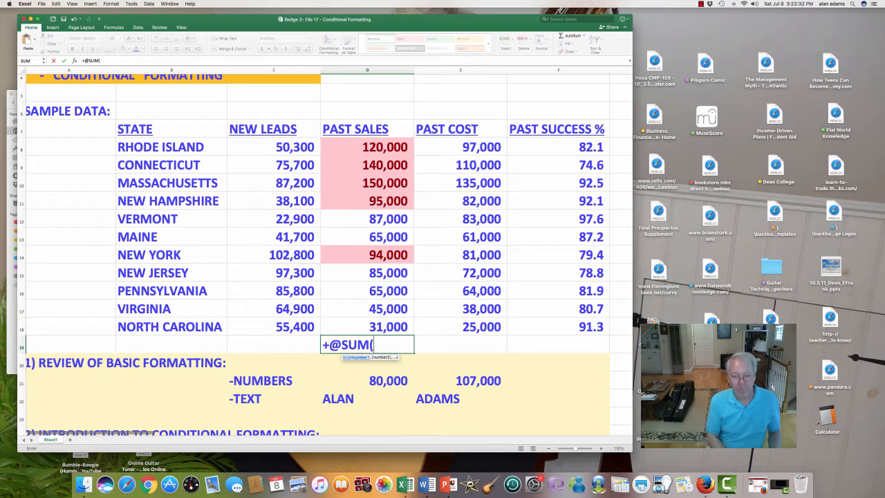
text(()
drag(367, 147, 368, 326)
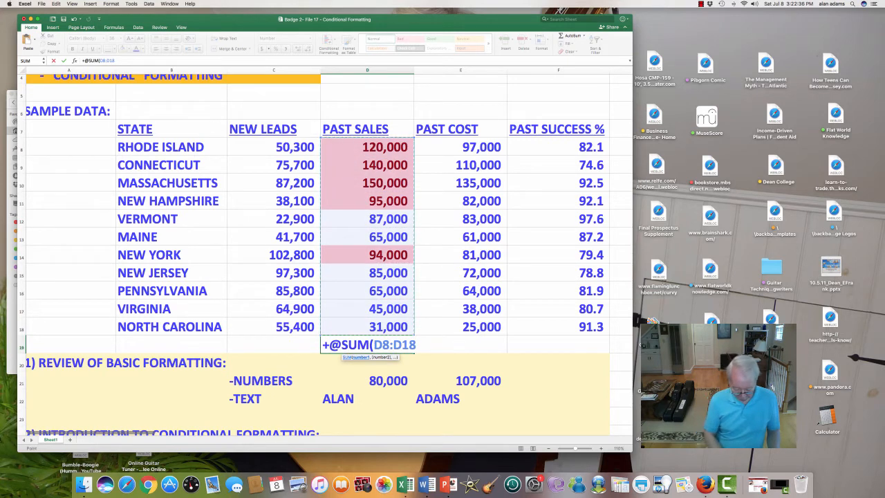
text())
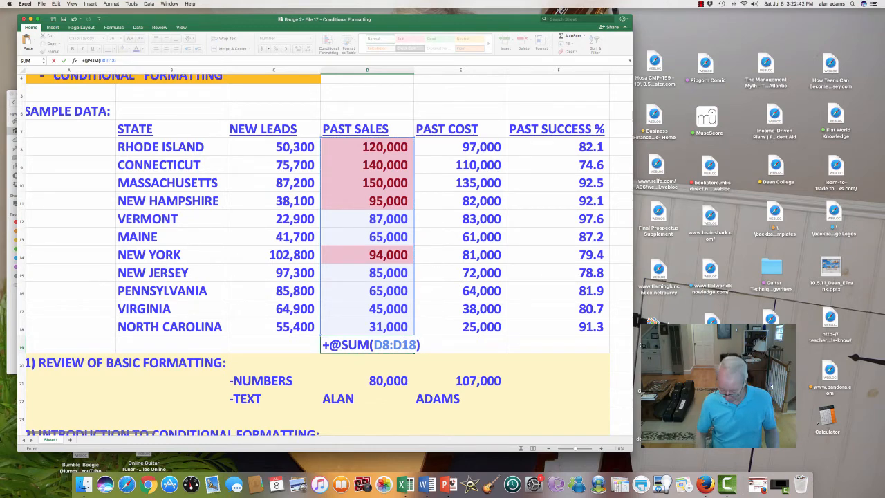
text(/11)
key(Return)
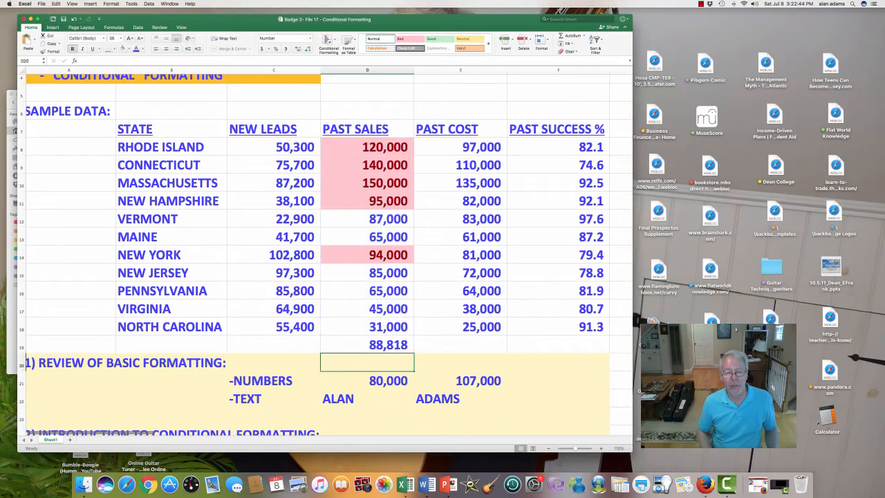
click(367, 344)
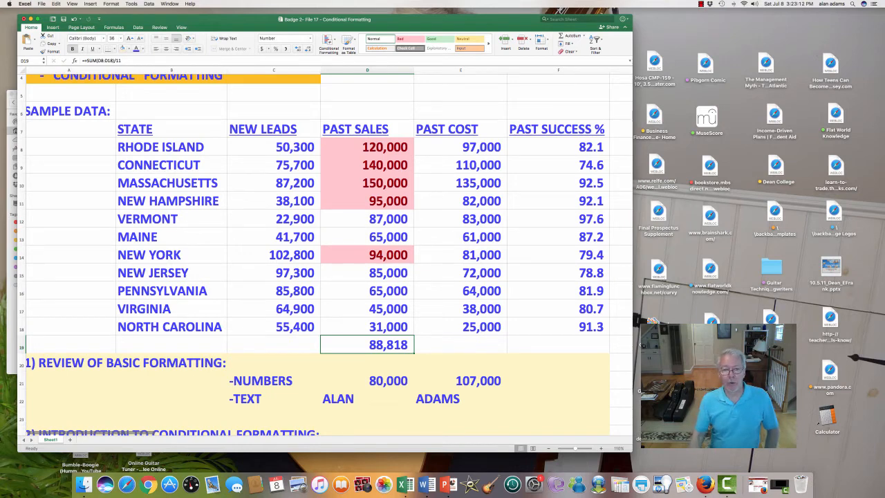
key(Delete)
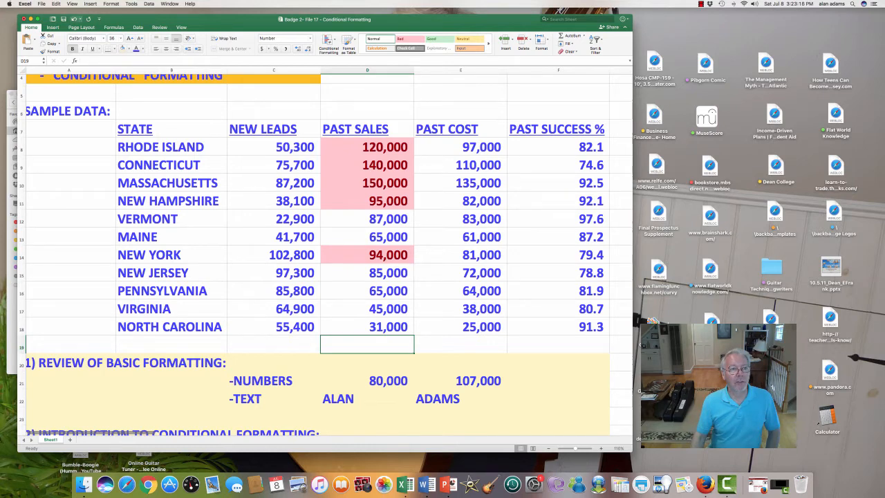
key(super+z)
Delete the average formula, undo the above-average rule, and mark the Top/Bottom and Text Contents agenda lines.
key(Delete)
key(super+z)
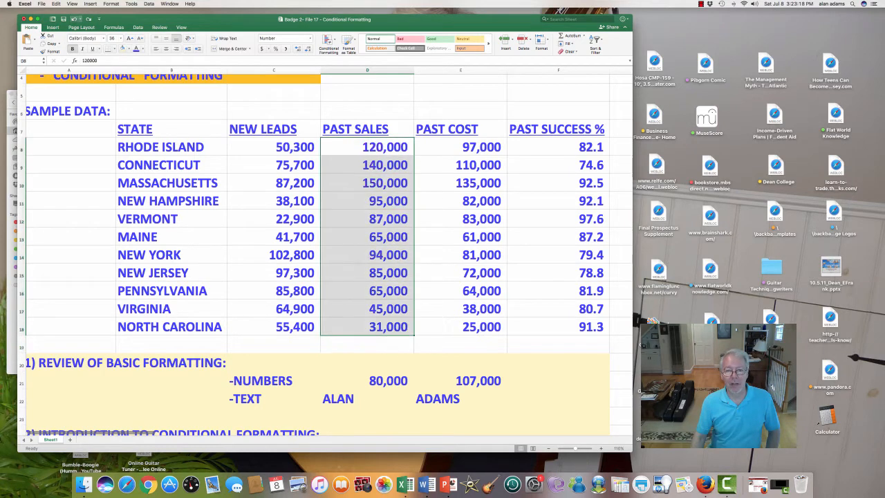
scroll(325, 256, down, 5)
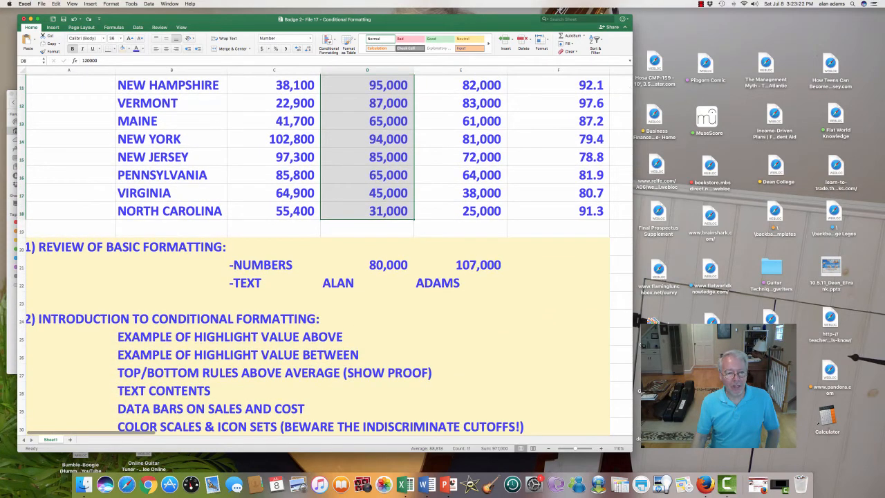
drag(173, 372, 502, 373)
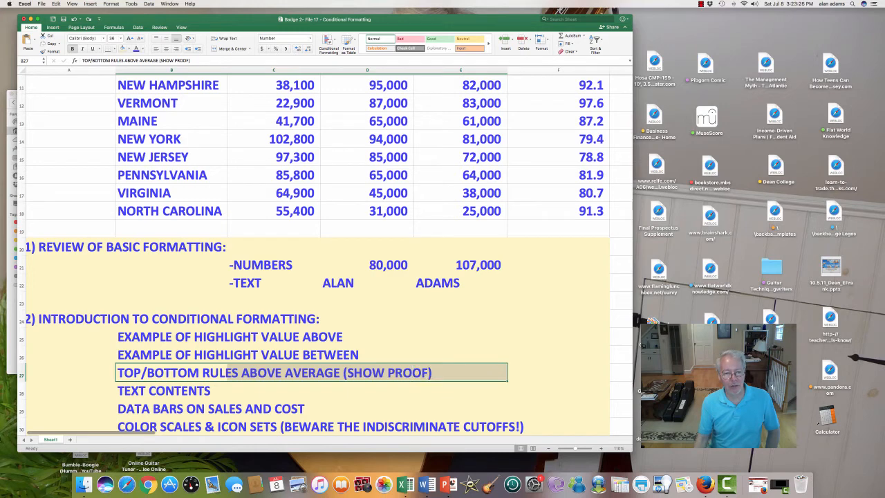
click(171, 391)
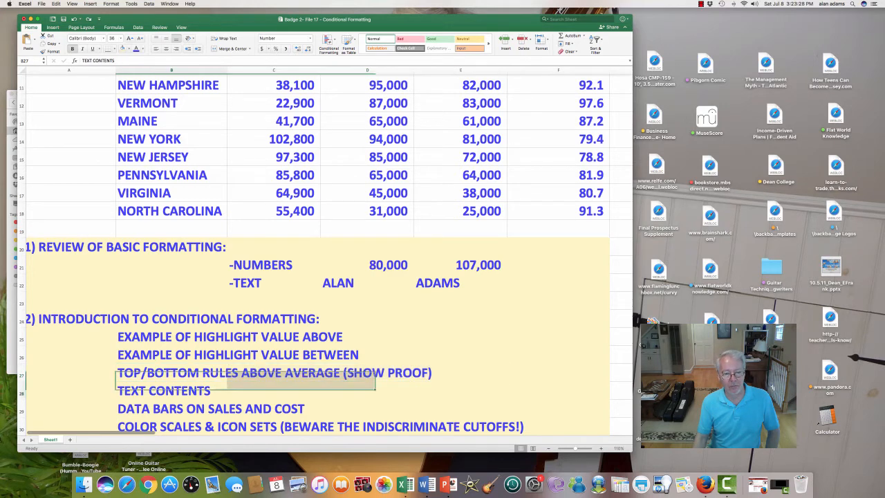
Select the State names from RHODE ISLAND to NORTH CAROLINA (B8:B18).
scroll(318, 253, up, 5)
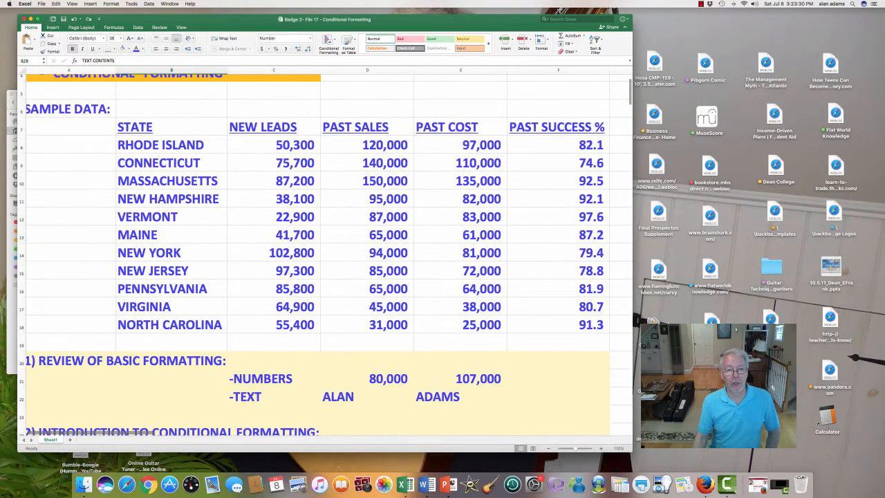
click(274, 200)
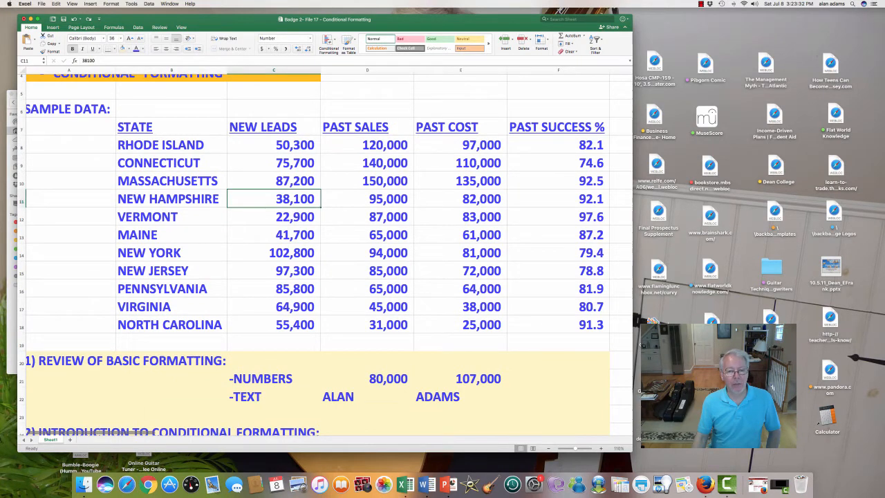
drag(161, 144, 169, 324)
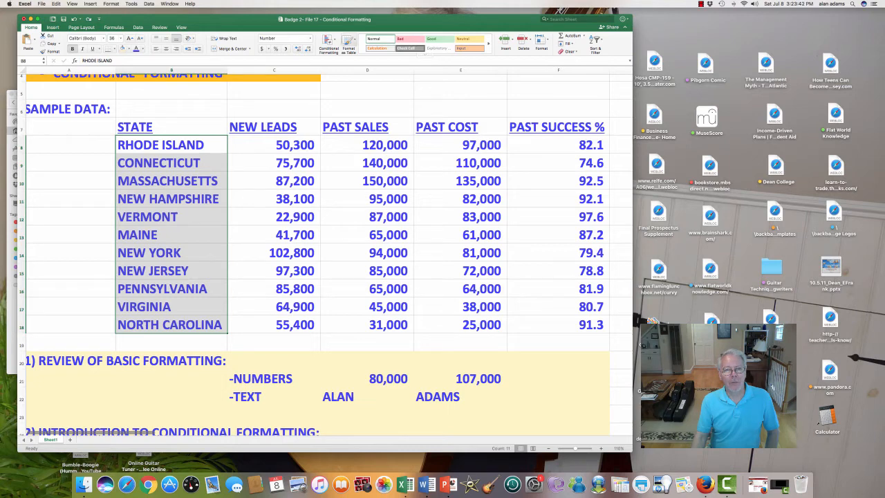
Add a Text that Contains 'NEW' rule with light red fill to the states, then undo it.
click(330, 43)
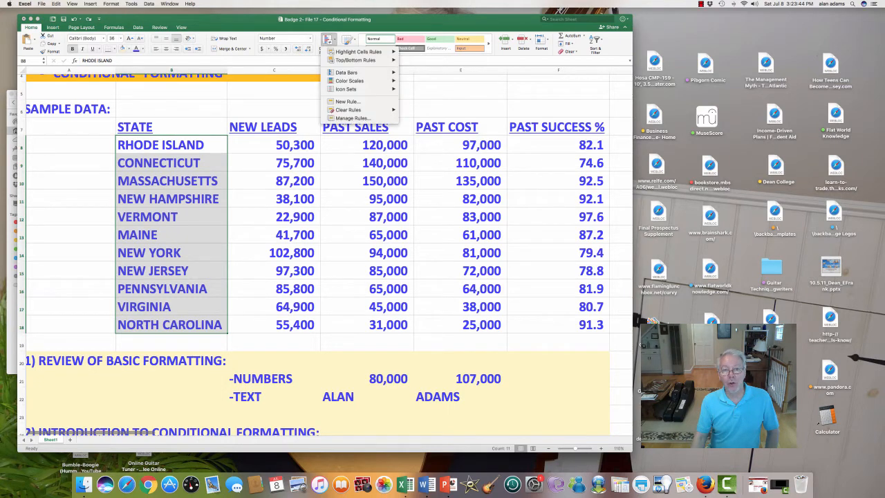
mouse_move(349, 72)
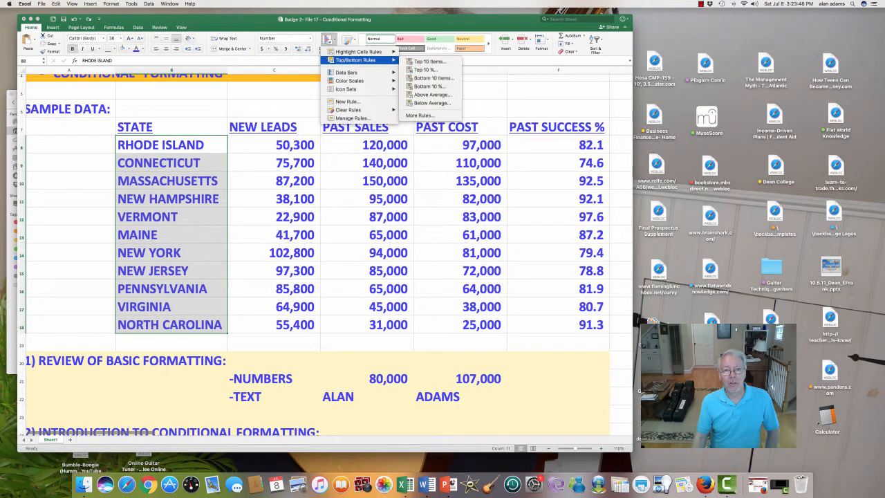
mouse_move(358, 52)
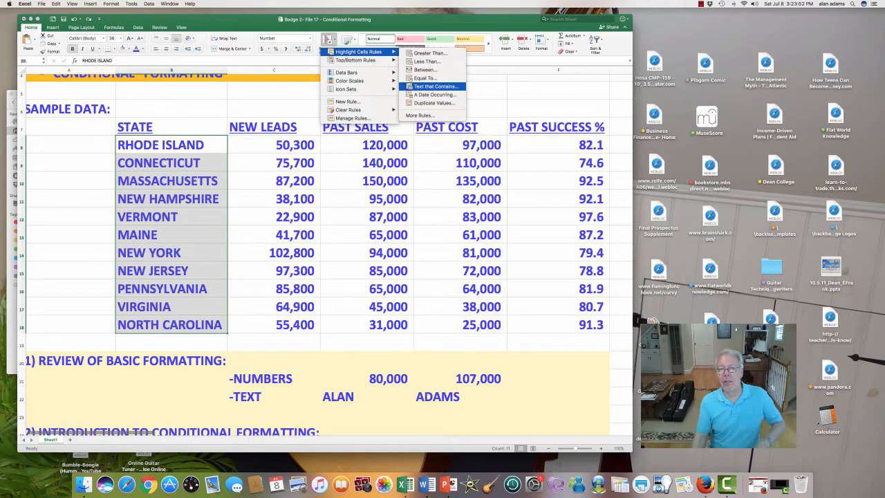
click(435, 86)
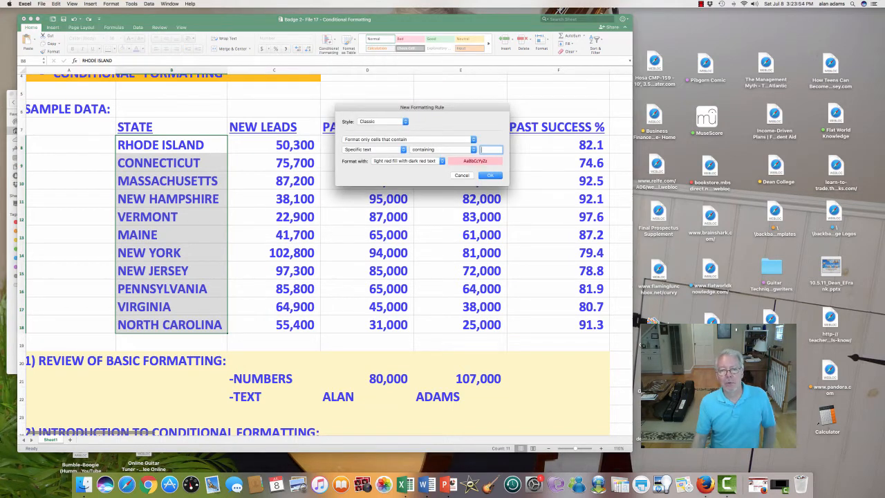
text(NEW)
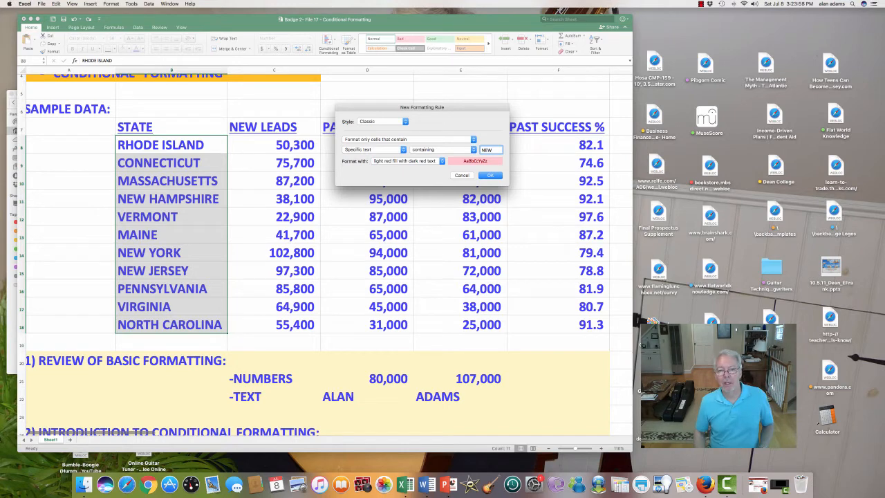
key(Return)
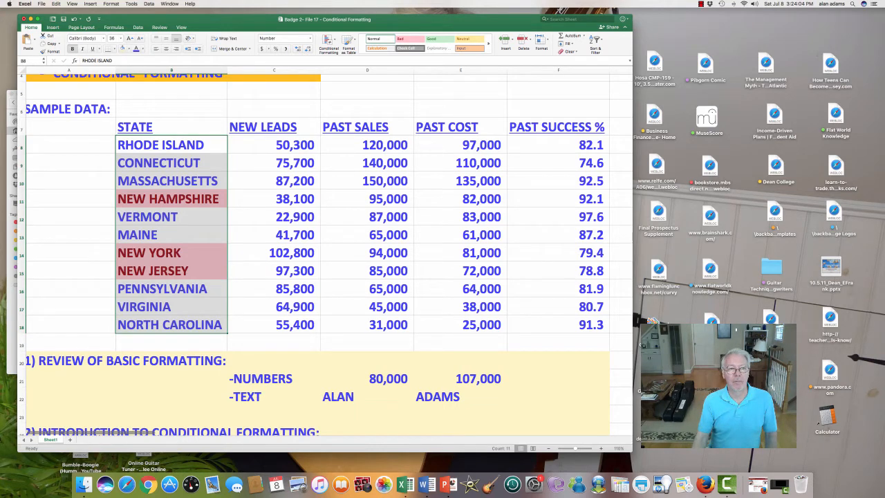
click(74, 19)
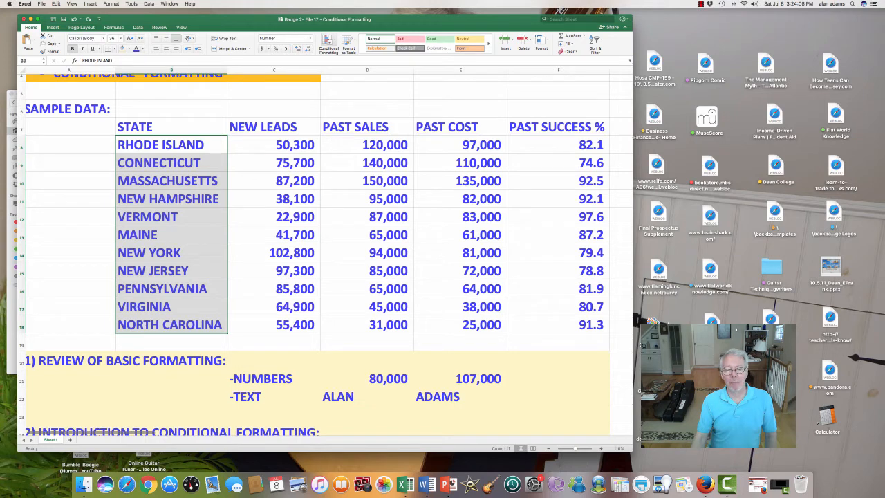
Add a text-contains 'NE' light red rule and deselect to show the five highlighted states.
click(328, 43)
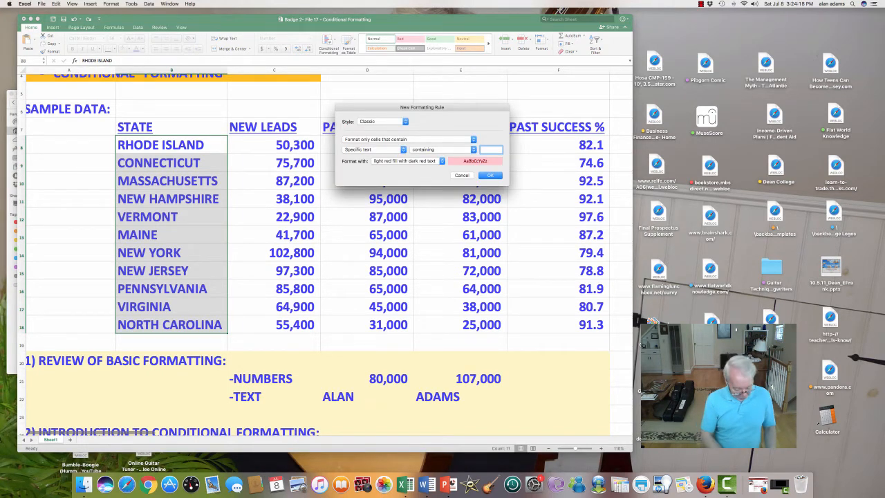
text(E)
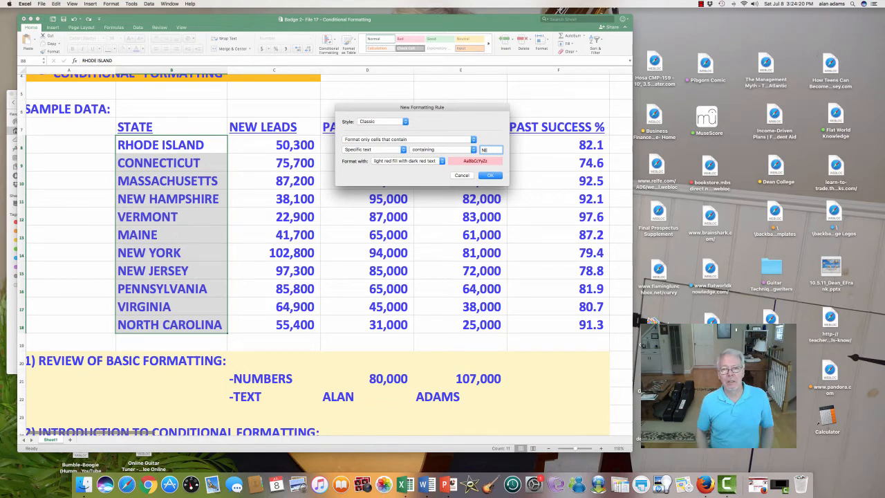
key(Return)
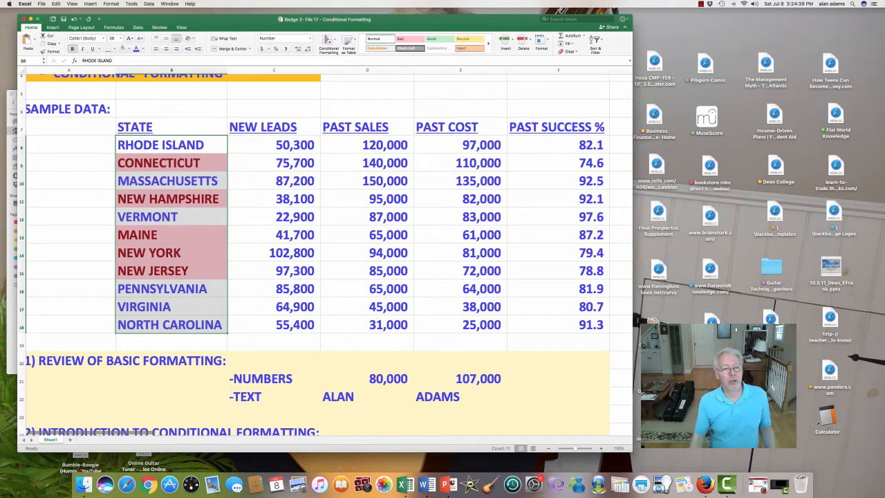
click(69, 145)
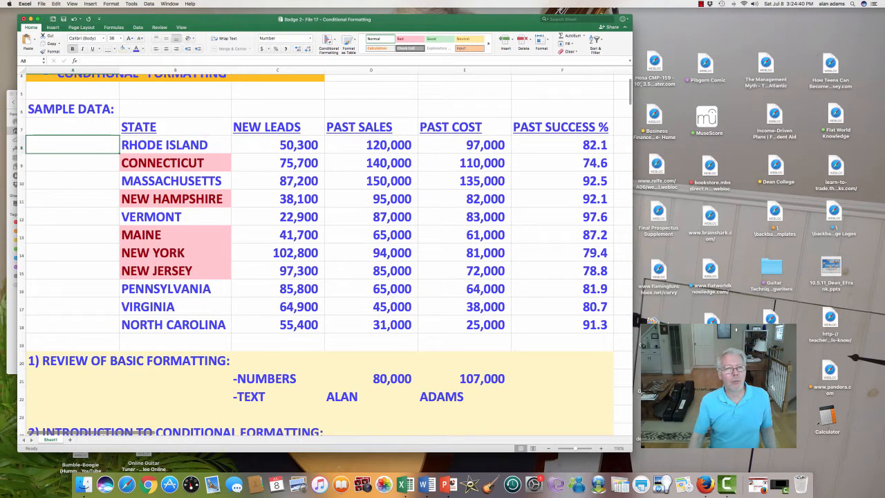
Undo the light-red NE text-contains highlight on the State names.
click(74, 19)
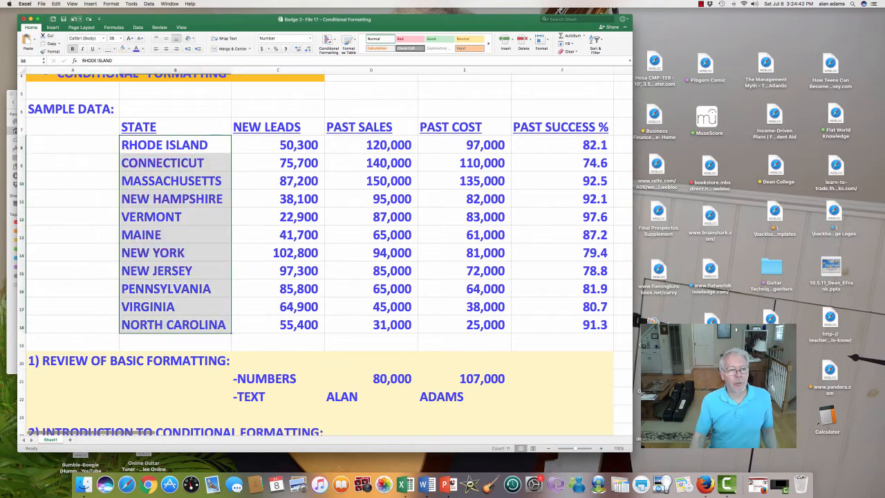
click(277, 145)
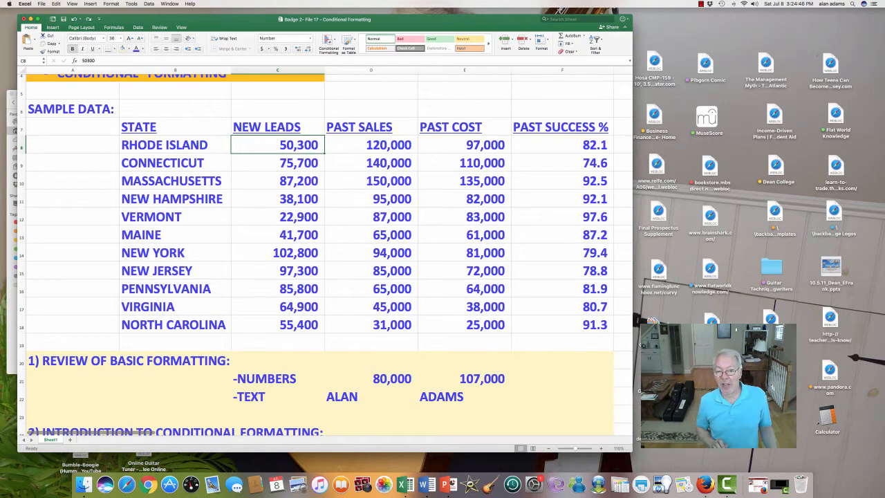
scroll(325, 256, down, 5)
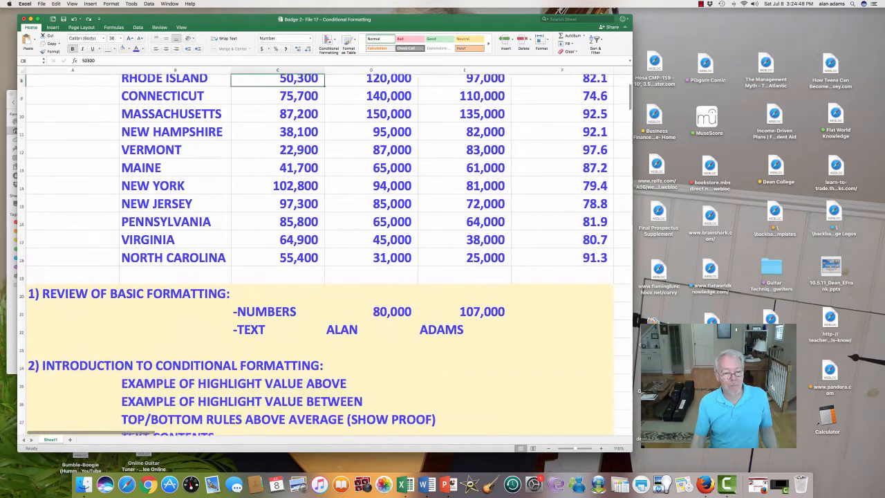
Review the DATA BARS ON SALES AND COST agenda line, then select Past Sales D8:D18.
click(176, 406)
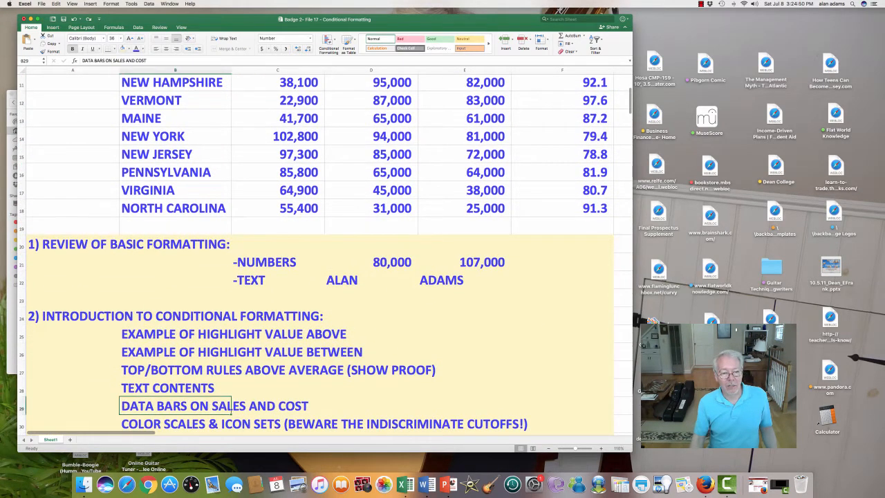
scroll(325, 255, up, 7)
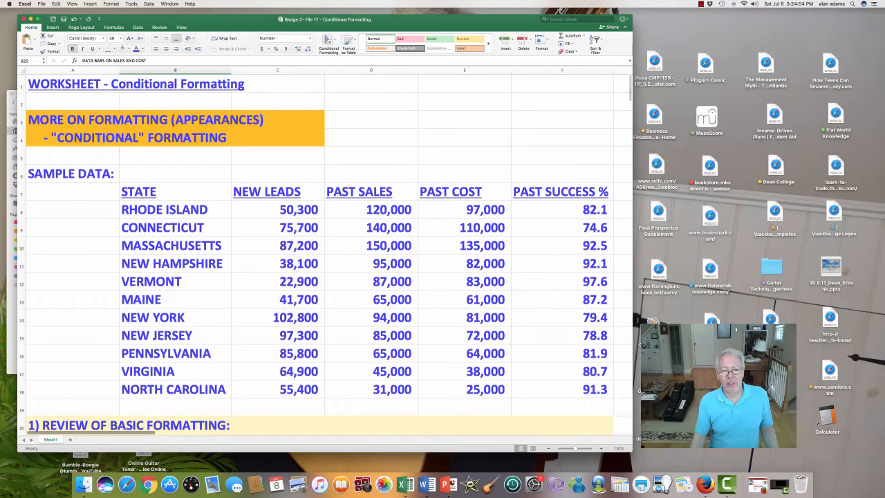
drag(370, 209, 371, 389)
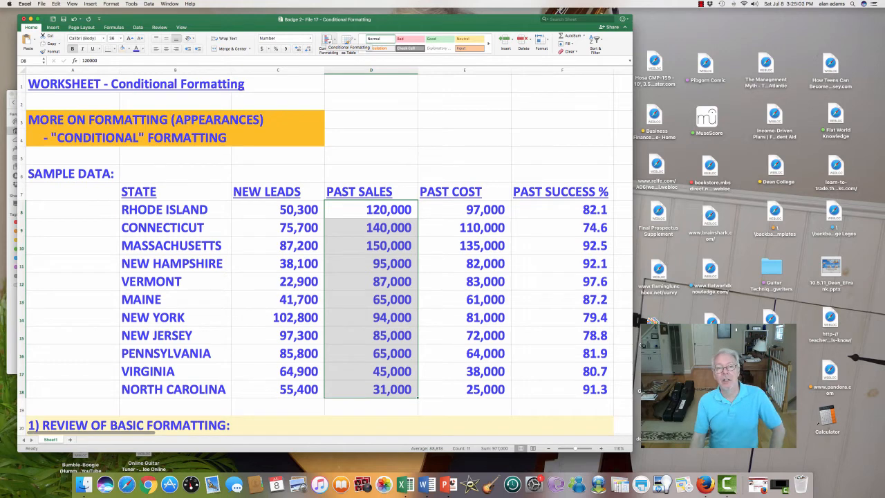
Apply green Gradient Fill data bars to the selected Past Sales values.
click(329, 40)
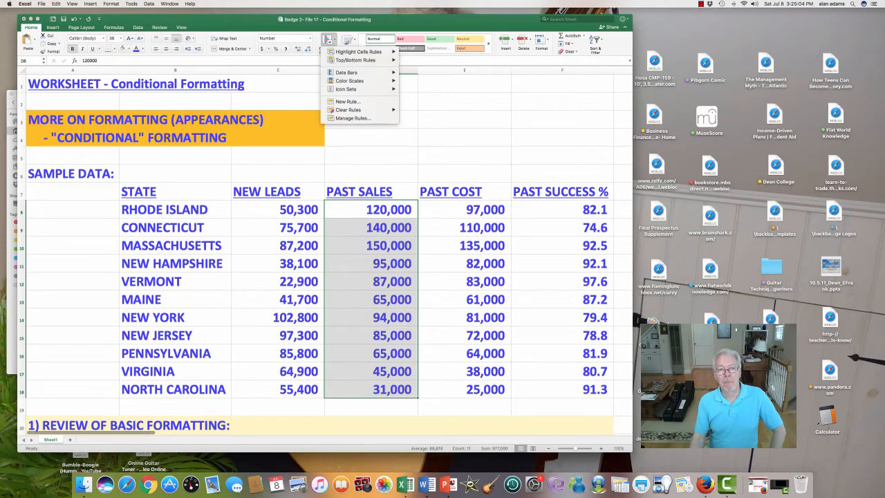
mouse_move(349, 72)
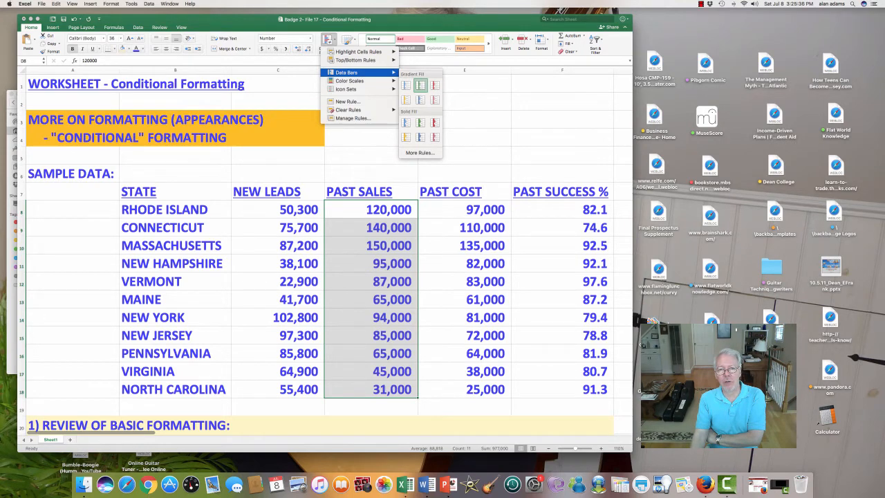
click(421, 85)
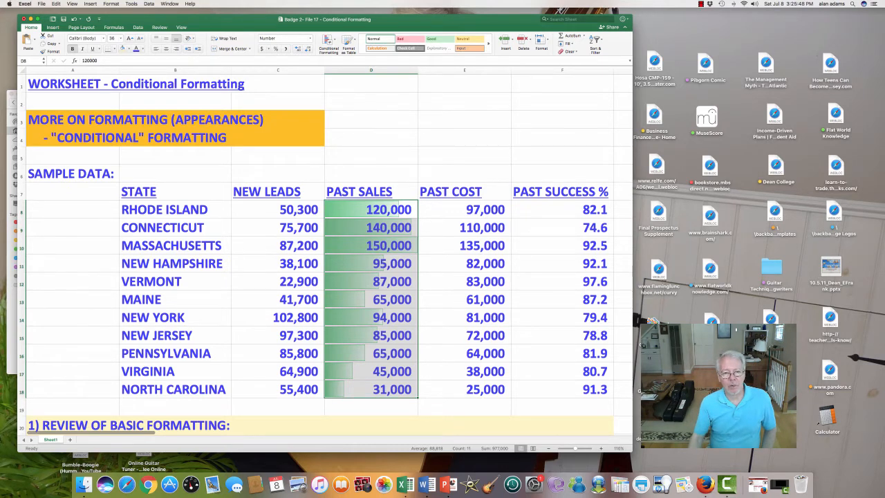
Inspect the Past Sales data bars down column D, then undo them.
click(371, 138)
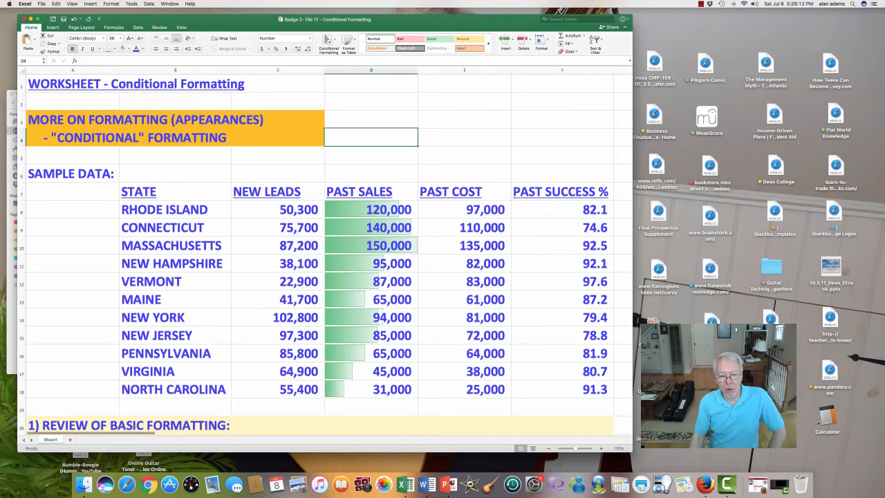
key(Down)
key(Down)
key(Down)
key(Down)
key(Down)
key(Down)
key(Down)
key(Down)
key(Down)
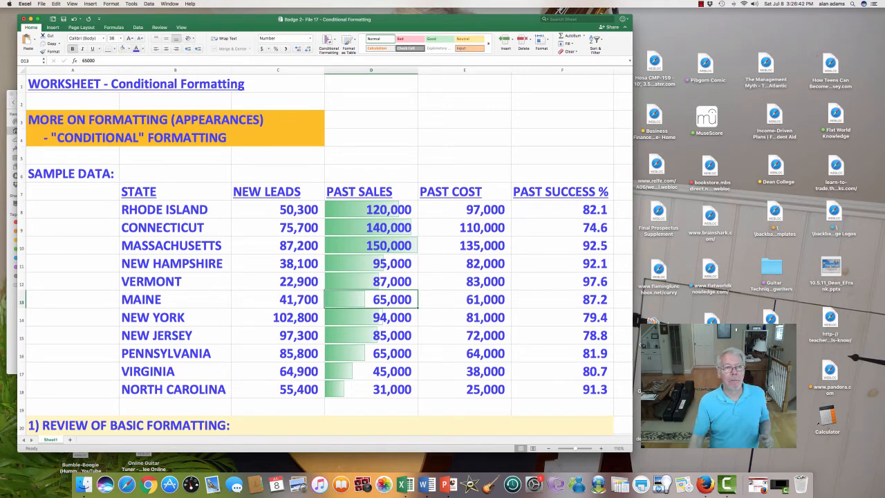
click(76, 18)
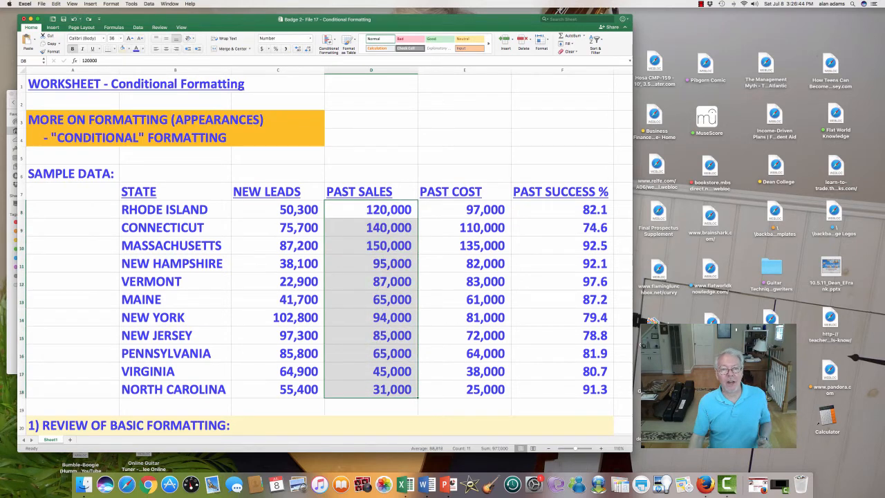
click(329, 41)
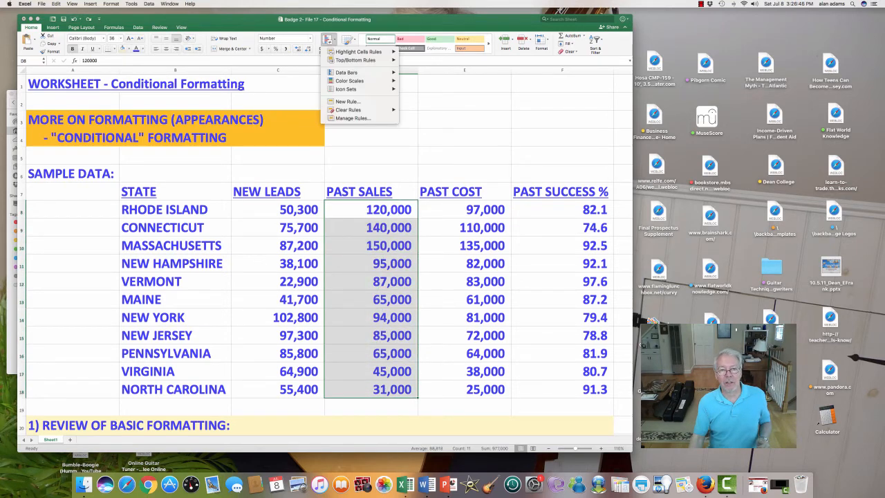
mouse_move(347, 72)
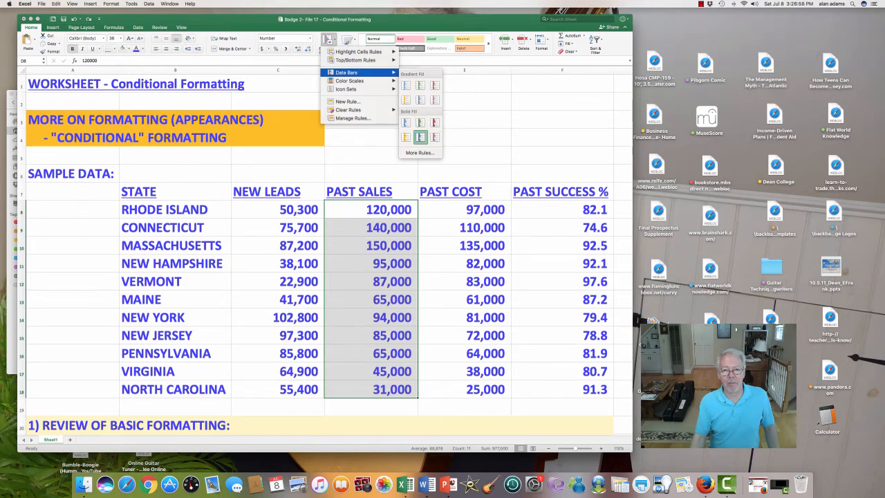
click(421, 138)
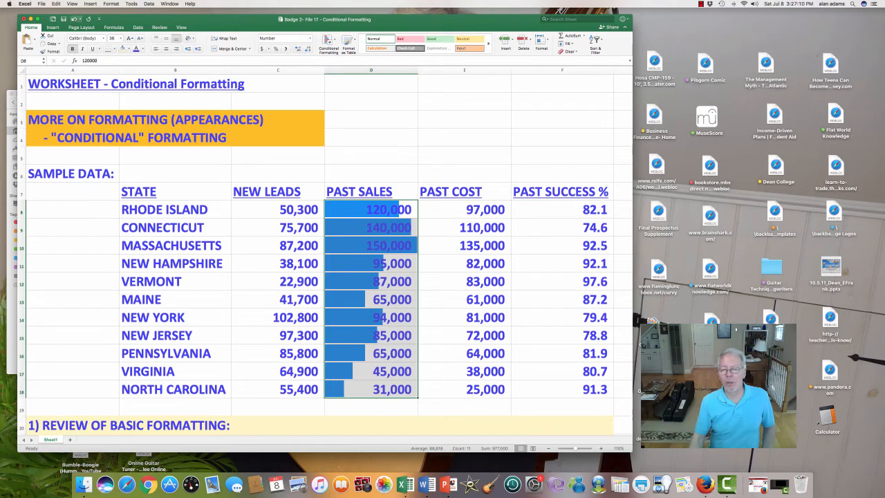
click(74, 19)
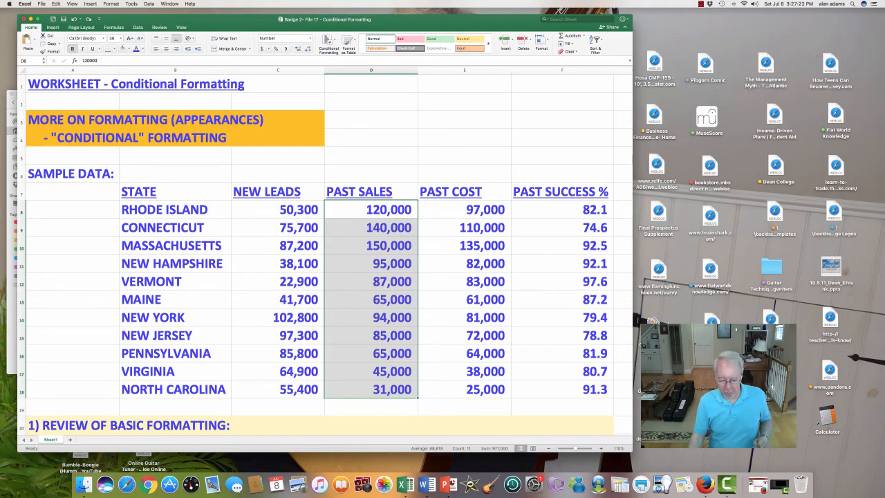
Scroll down to the DATA BARS ON SALES AND COST agenda line and select it.
click(372, 210)
scroll(371, 209, down, 5)
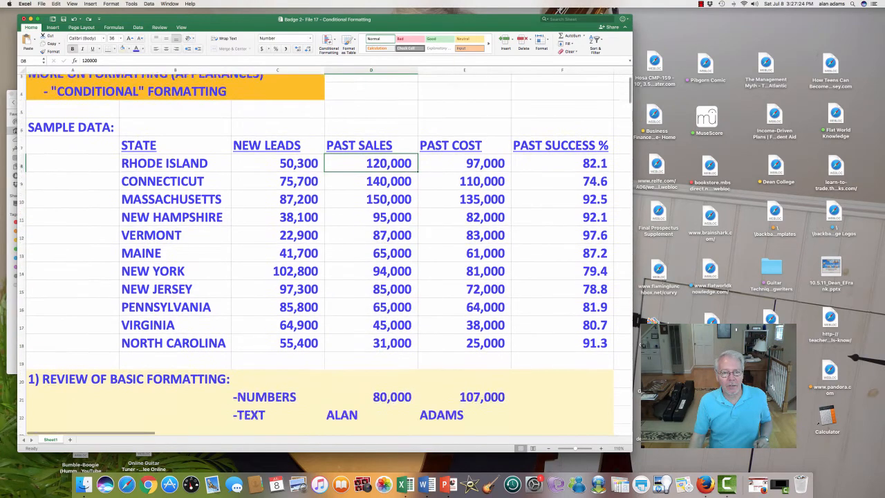
scroll(325, 255, down, 7)
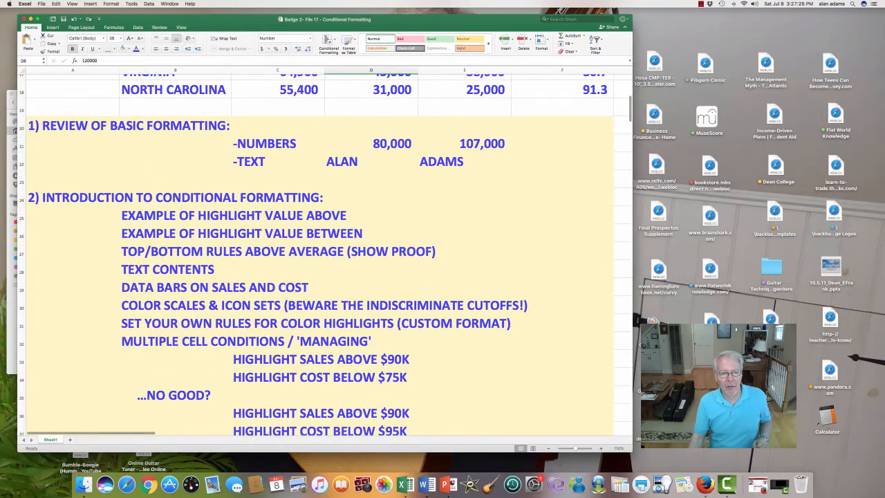
drag(175, 287, 278, 287)
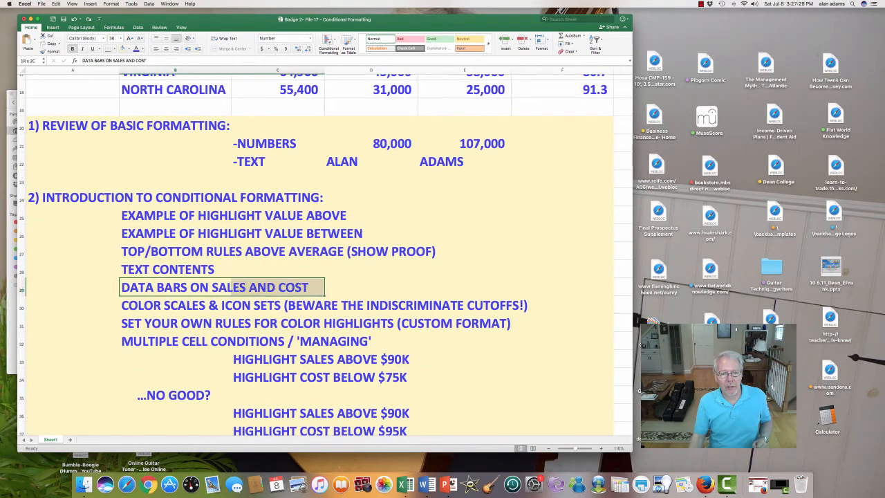
Reselect B29:C29 and bring the Camtasia recording window in front of Excel.
click(175, 287)
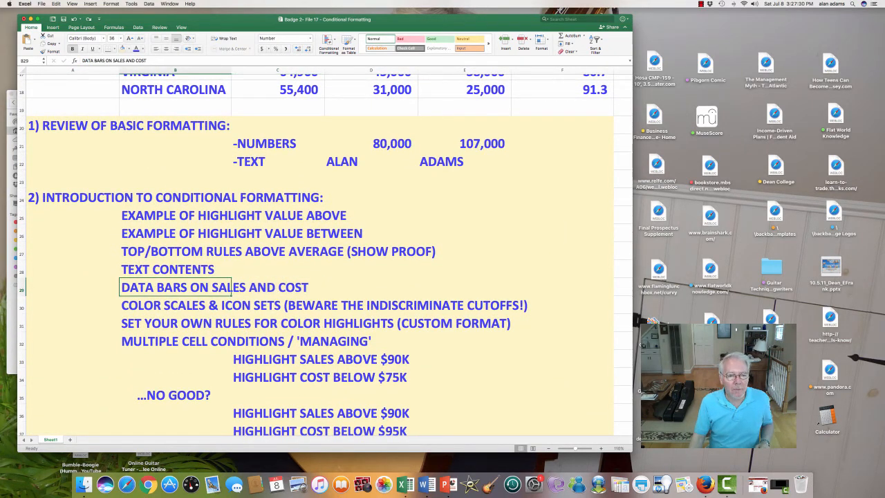
drag(208, 287, 278, 287)
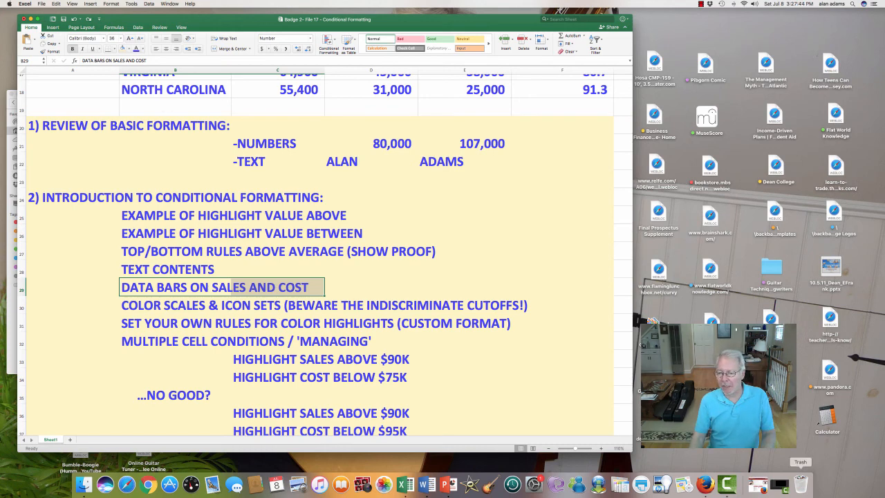
click(780, 485)
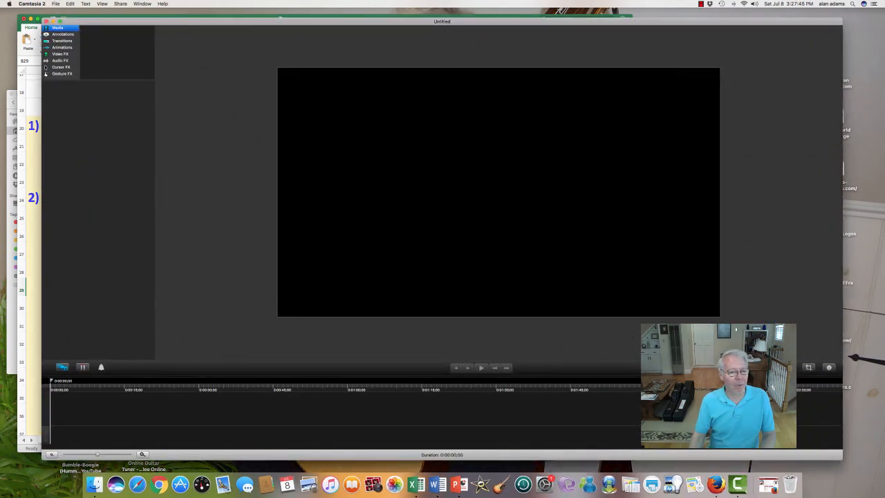